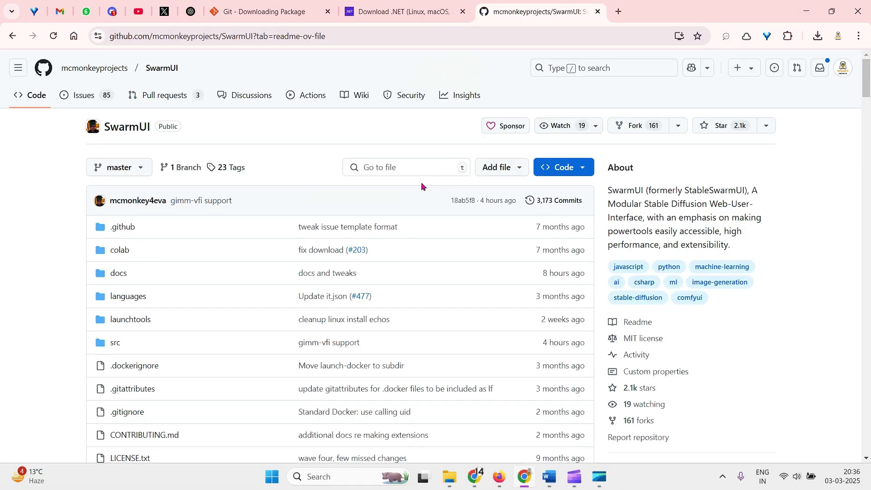
# - Scroll the SwarmUI README to Installing on Windows and fetch install-windows.bat, cancelling the duplicate save
pyautogui.scroll(-20, 361, 197)
pyautogui.scroll(-18, 374, 199)
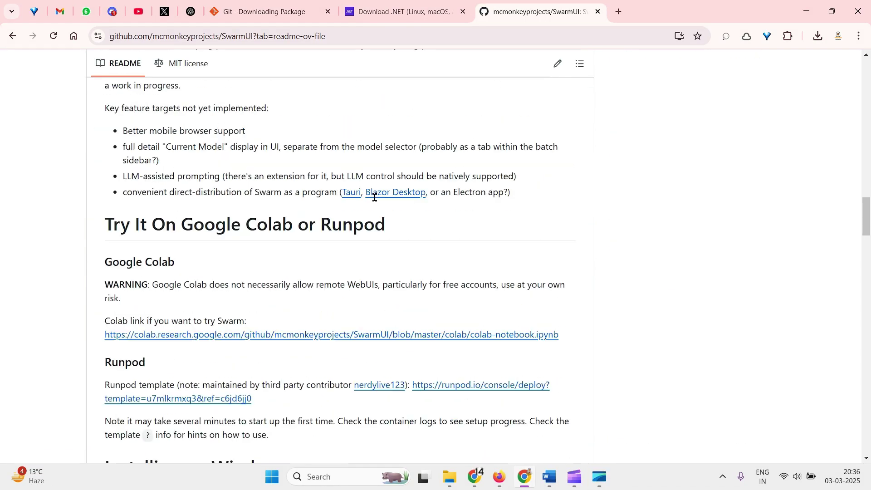
pyautogui.scroll(5, 375, 197)
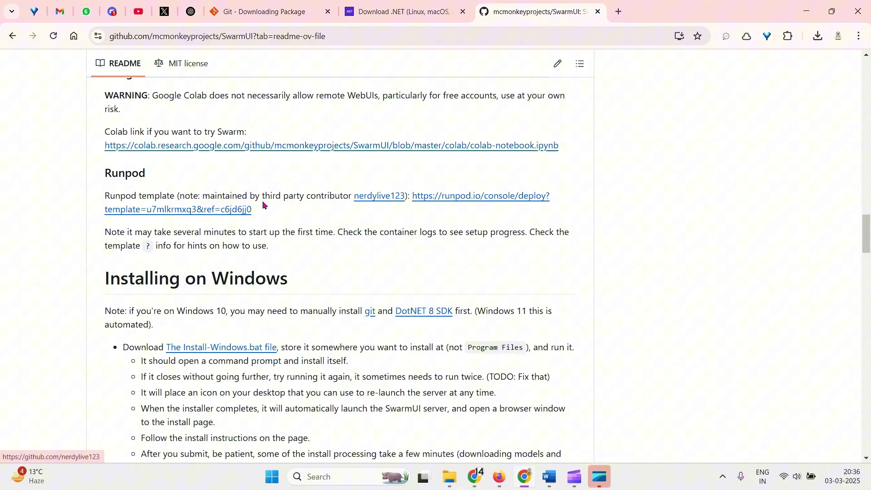
pyautogui.scroll(-2, 325, 196)
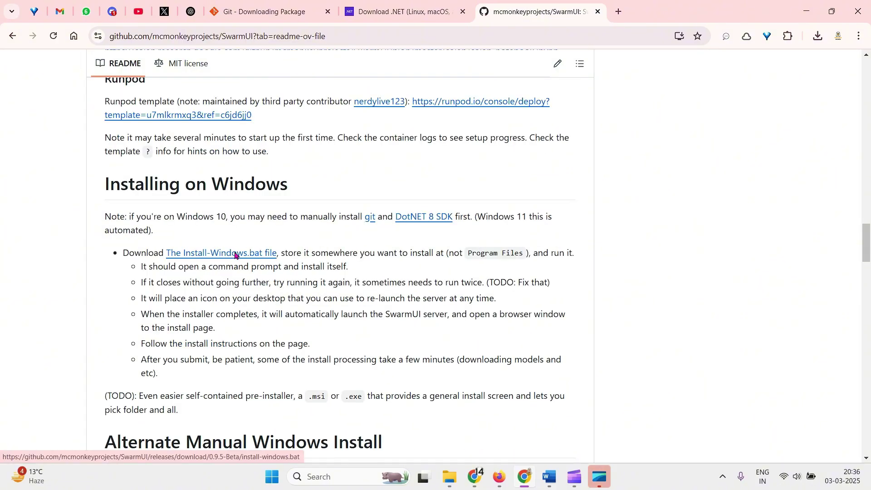
pyautogui.click(234, 253)
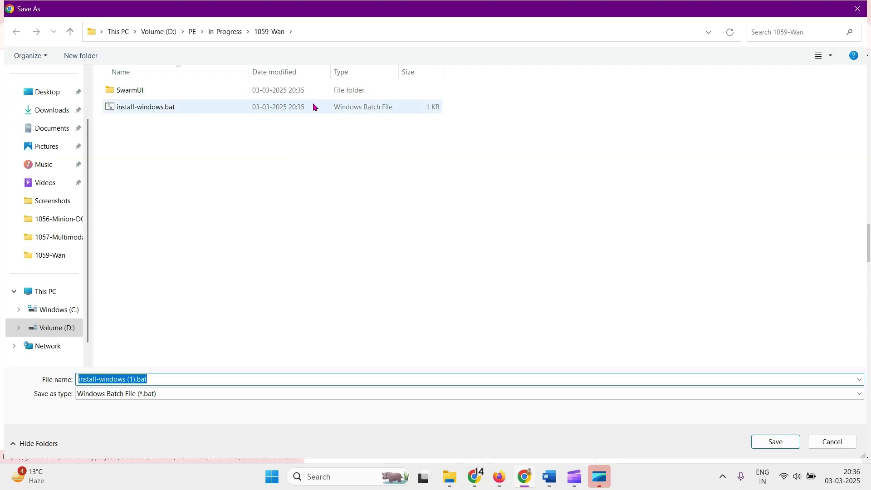
pyautogui.click(828, 442)
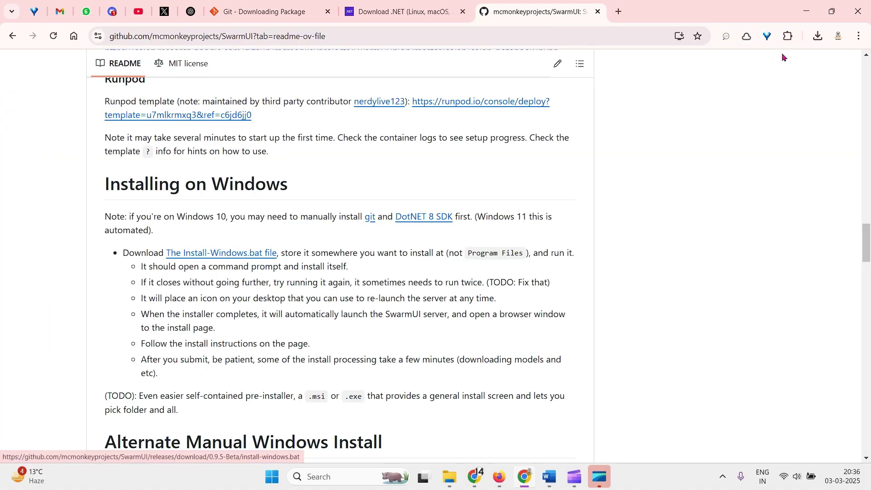
# - Show install-windows.bat in its folder and run it, dismissing the already-installed message
pyautogui.click(817, 36)
pyautogui.click(777, 89)
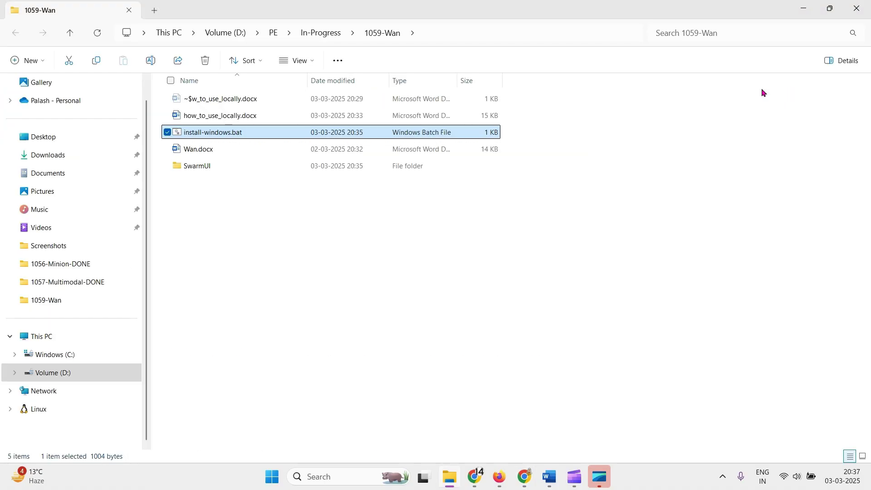
pyautogui.doubleClick(396, 133)
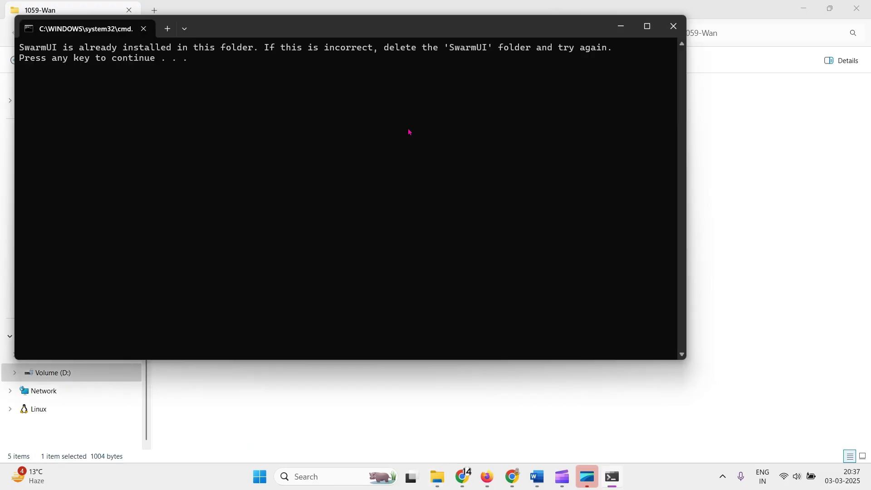
pyautogui.click(665, 30)
# - Delete the old SwarmUI folder and rerun install-windows.bat in a maximized console
pyautogui.click(365, 192)
pyautogui.click(363, 167)
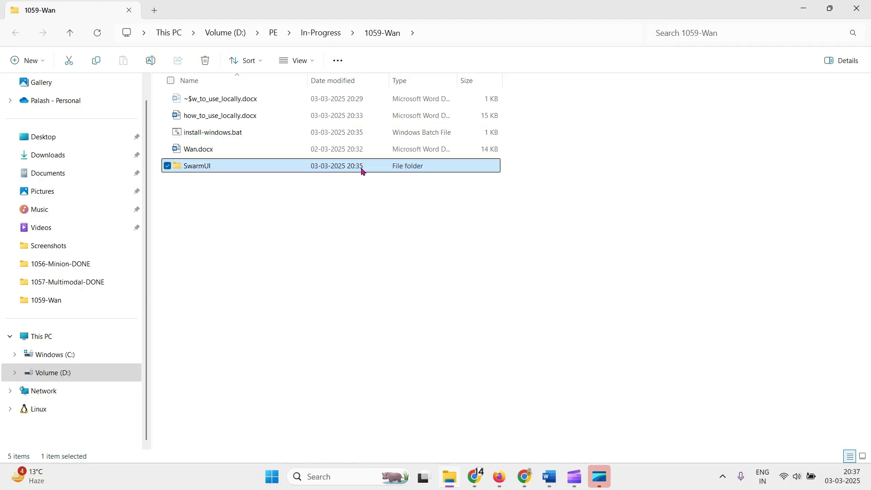
pyautogui.press('Delete')
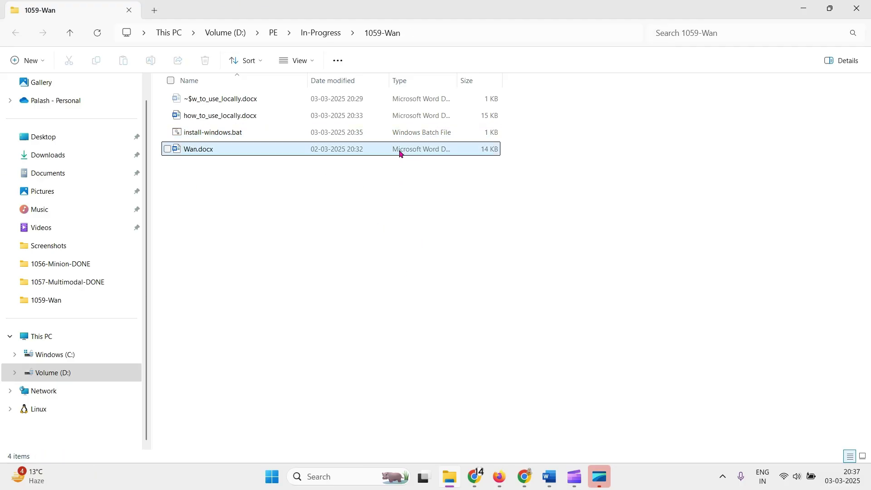
pyautogui.doubleClick(401, 133)
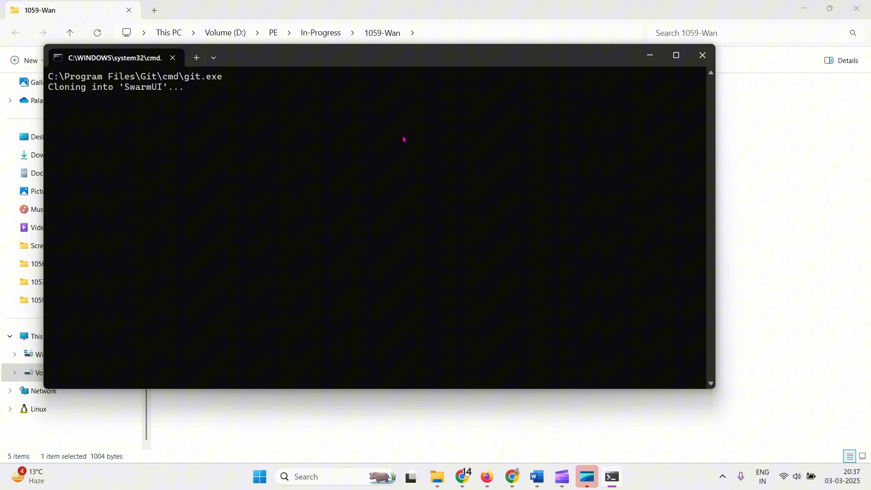
pyautogui.doubleClick(355, 61)
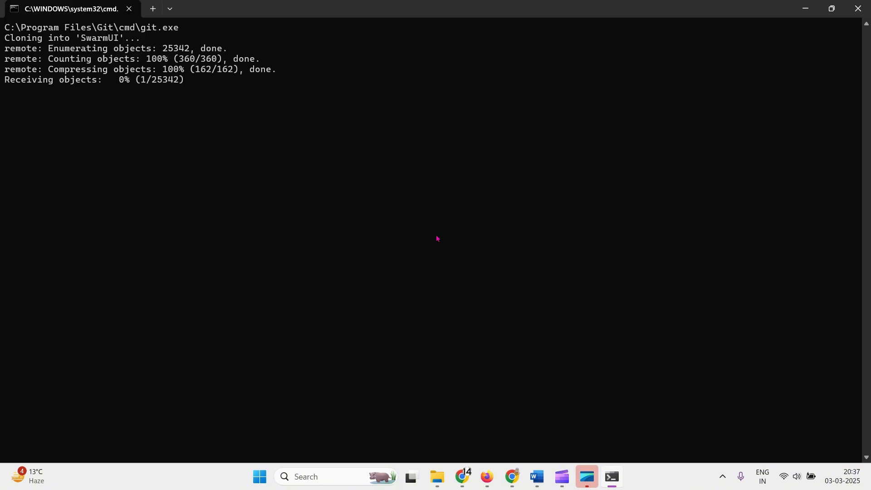
pyautogui.keyDown('ctrl'); pyautogui.scroll(10, 418, 233); pyautogui.keyUp('ctrl')
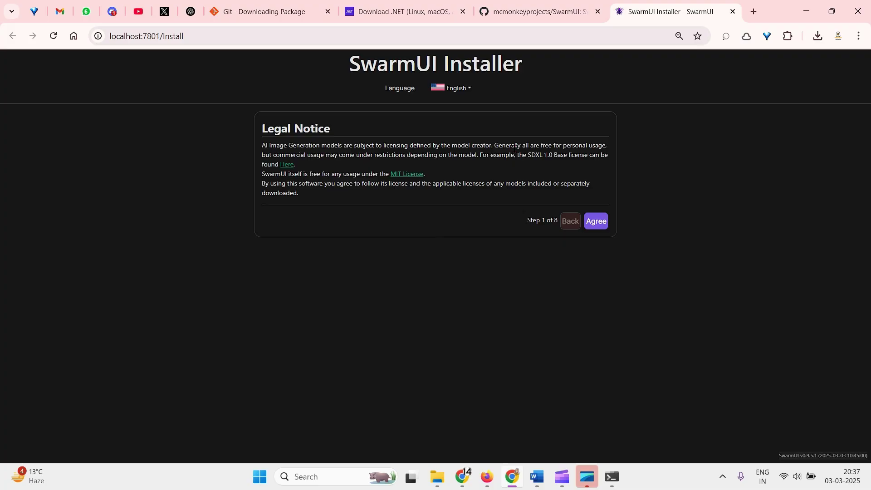
# - Agree to the legal notice, choose Just Install with modern_dark, comfyui, sdxl1 defaults, and install
pyautogui.keyDown('ctrl'); pyautogui.scroll(4, 514, 145); pyautogui.keyUp('ctrl')
pyautogui.moveTo(330, 257); pyautogui.dragTo(564, 257)
pyautogui.click(686, 315)
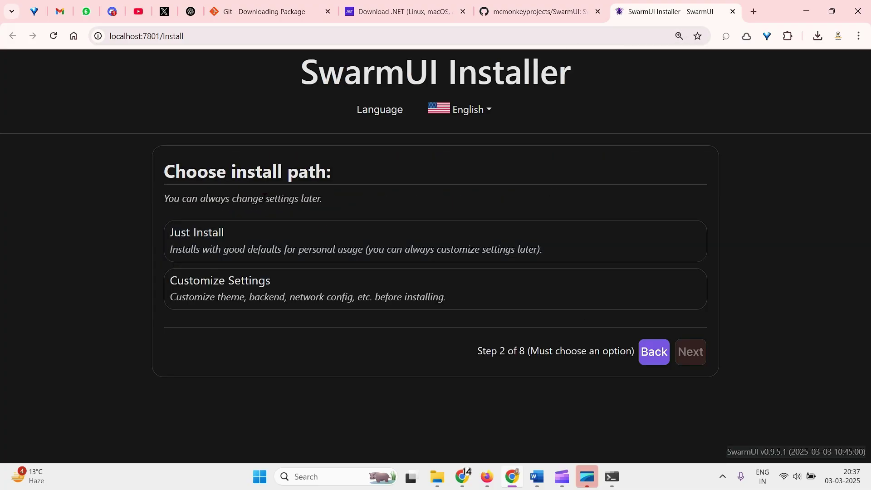
pyautogui.click(365, 245)
pyautogui.moveTo(195, 179); pyautogui.dragTo(243, 178)
pyautogui.click(236, 304)
# - Follow the install log through extraction, ComfyUI repo preparation and the SDXL base model download
pyautogui.moveTo(181, 239); pyautogui.dragTo(297, 239)
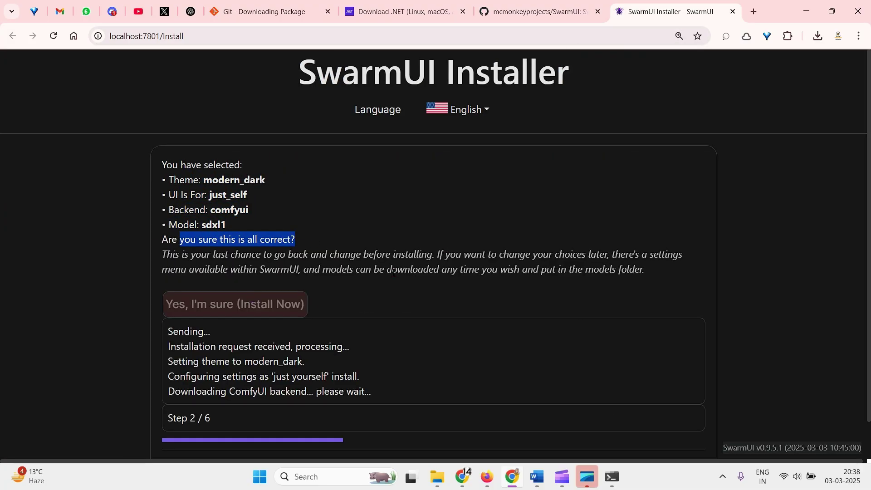
pyautogui.scroll(-1, 468, 308)
pyautogui.moveTo(180, 391); pyautogui.dragTo(338, 391)
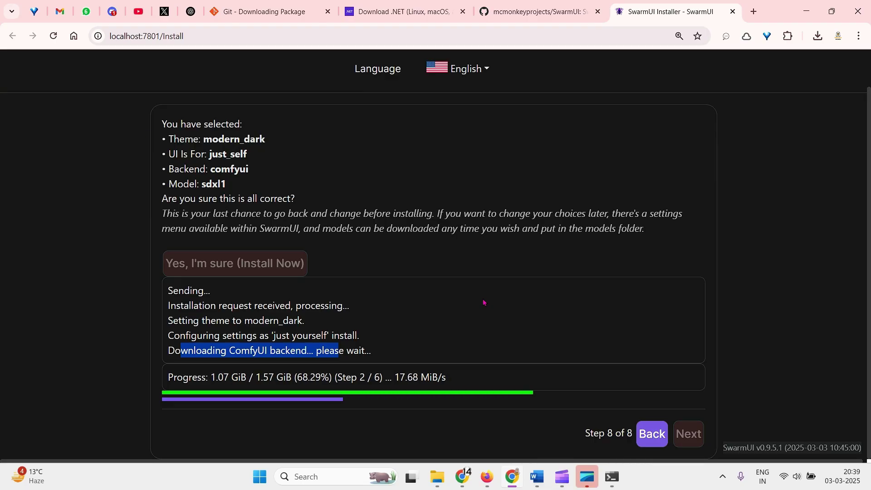
pyautogui.hotkey('alt', 'Tab')
pyautogui.moveTo(20, 135); pyautogui.dragTo(196, 135)
pyautogui.moveTo(105, 329); pyautogui.dragTo(546, 325)
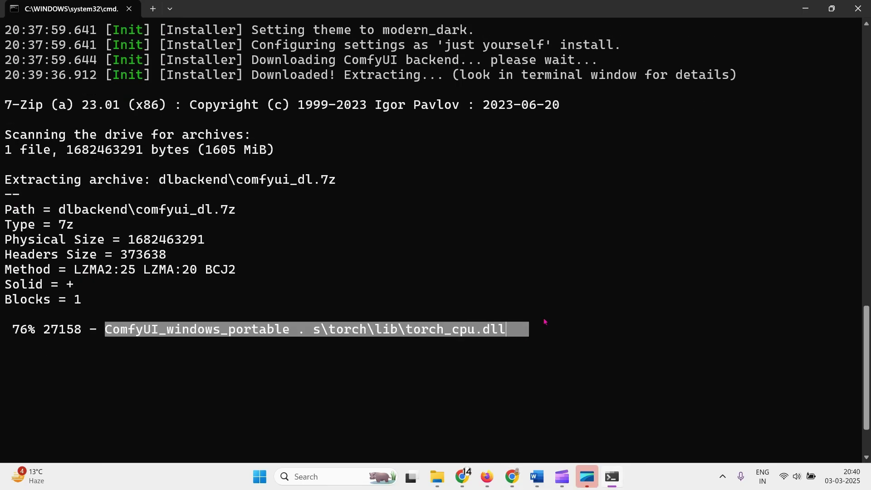
pyautogui.hotkey('alt', 'Tab')
pyautogui.scroll(-1, 408, 295)
pyautogui.moveTo(177, 335); pyautogui.dragTo(296, 335)
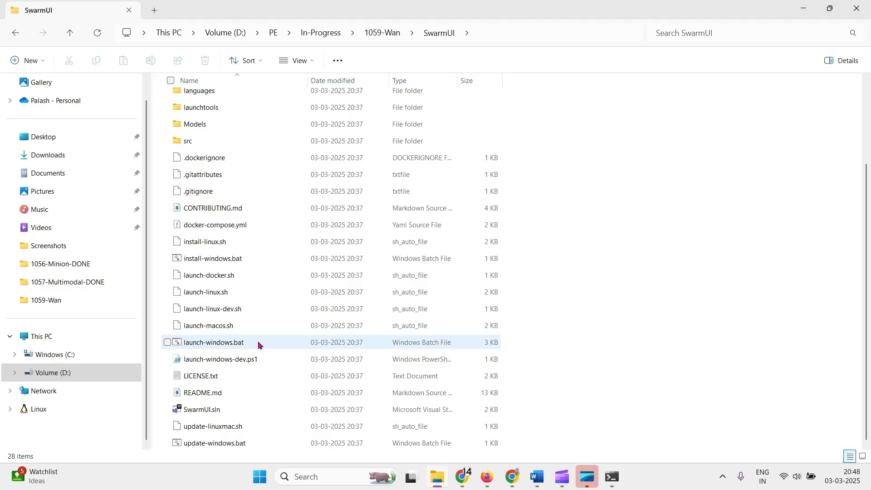
# - Send launch-windows.bat to the Desktop as a shortcut, check it, and return to the SwarmUI folder
pyautogui.rightClick(260, 344)
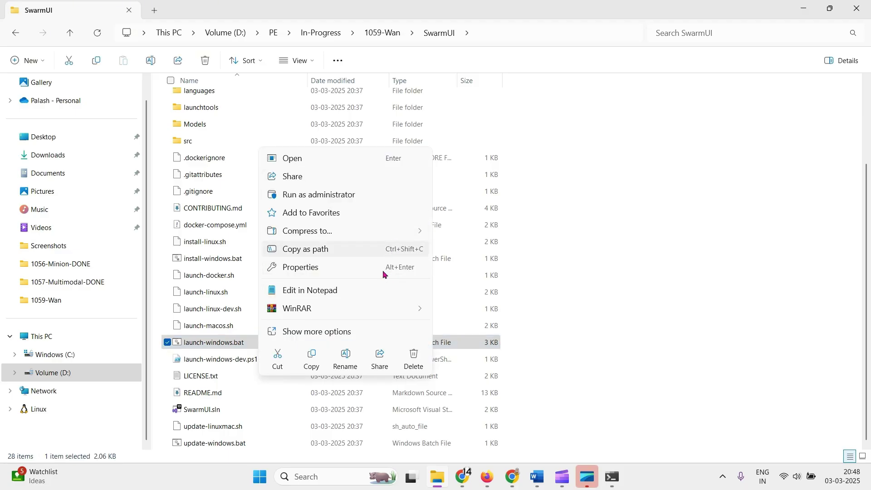
pyautogui.click(369, 331)
pyautogui.moveTo(371, 247)
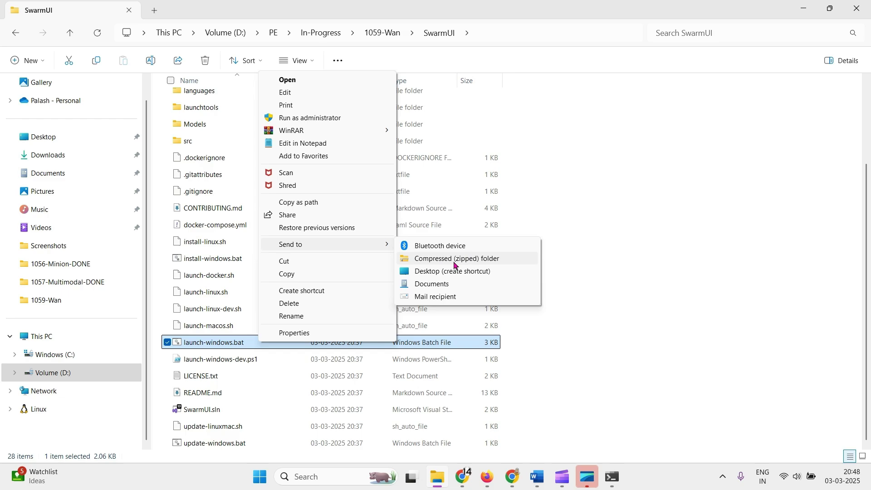
pyautogui.click(453, 271)
pyautogui.press('super+d')
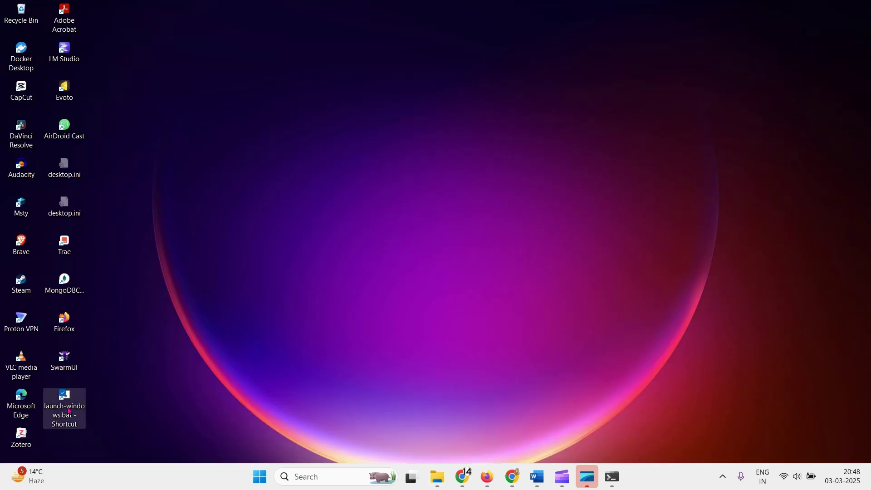
pyautogui.click(438, 476)
# - Download the Wan 2.1 t2v 1.3B fp16 diffusion model into SwarmUI\Models\diffusion_models
pyautogui.click(512, 477)
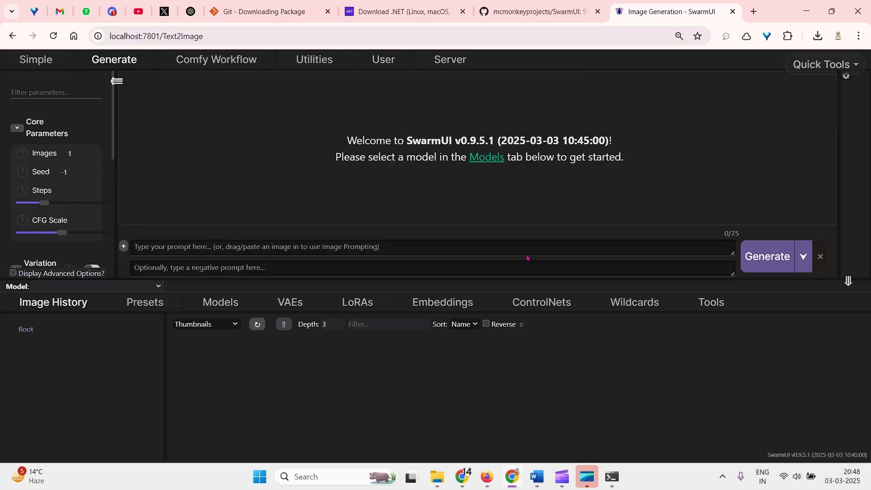
pyautogui.click(755, 11)
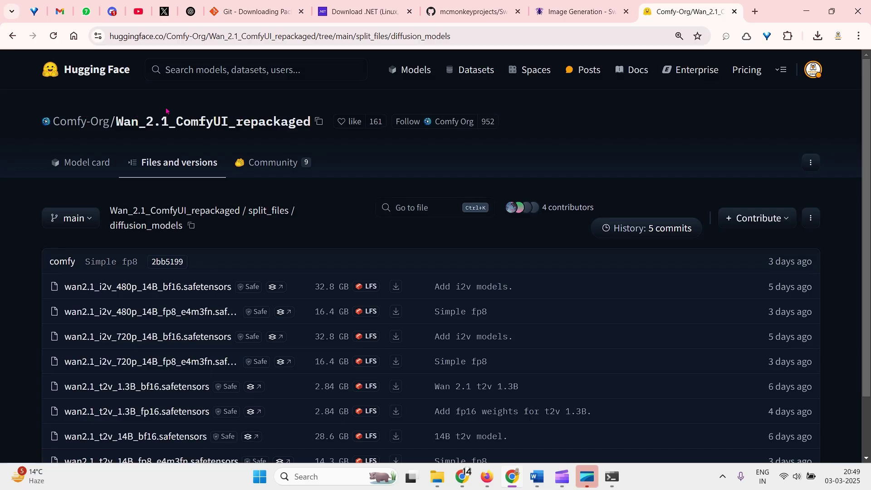
pyautogui.scroll(-1, 132, 362)
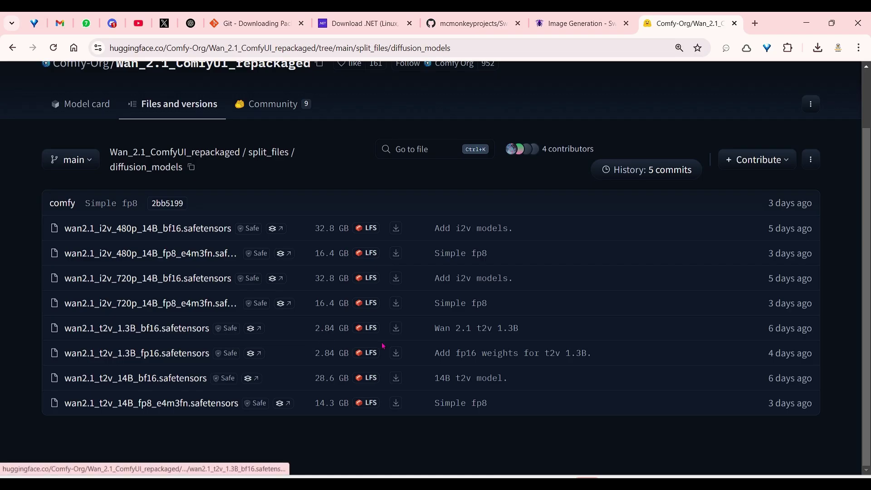
pyautogui.click(396, 353)
pyautogui.doubleClick(297, 103)
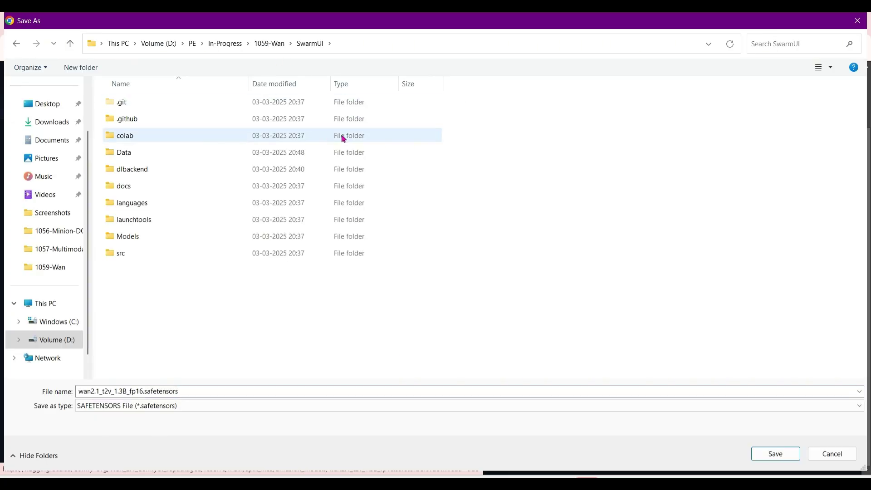
pyautogui.doubleClick(369, 236)
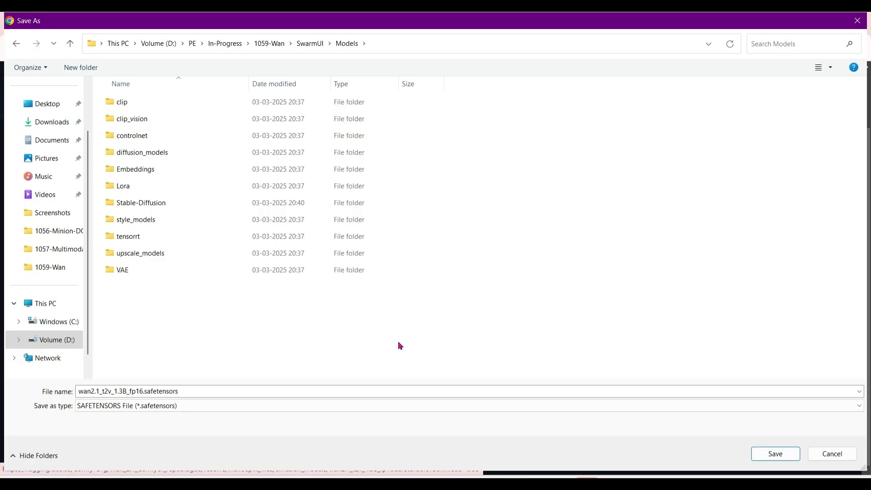
pyautogui.doubleClick(356, 155)
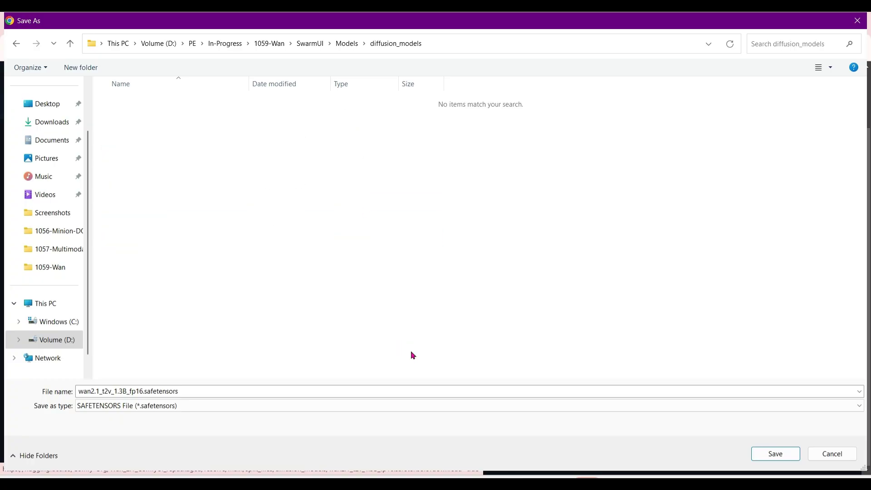
pyautogui.click(658, 394)
pyautogui.click(776, 453)
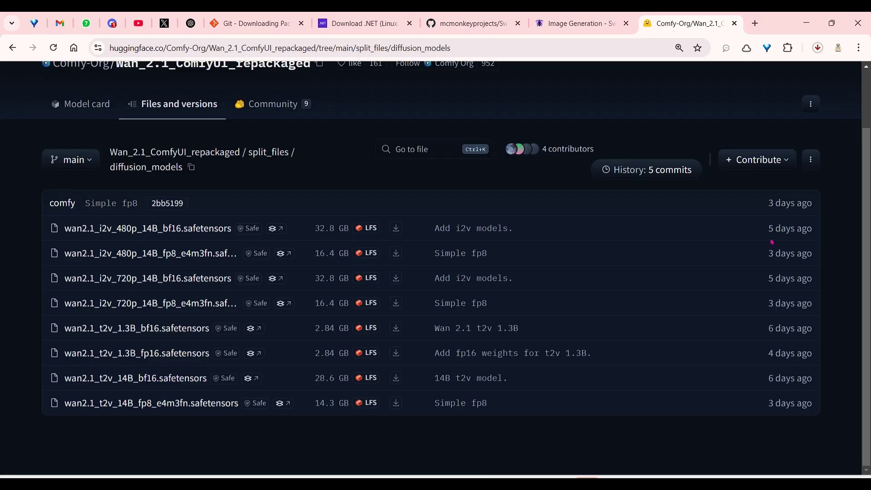
pyautogui.click(818, 48)
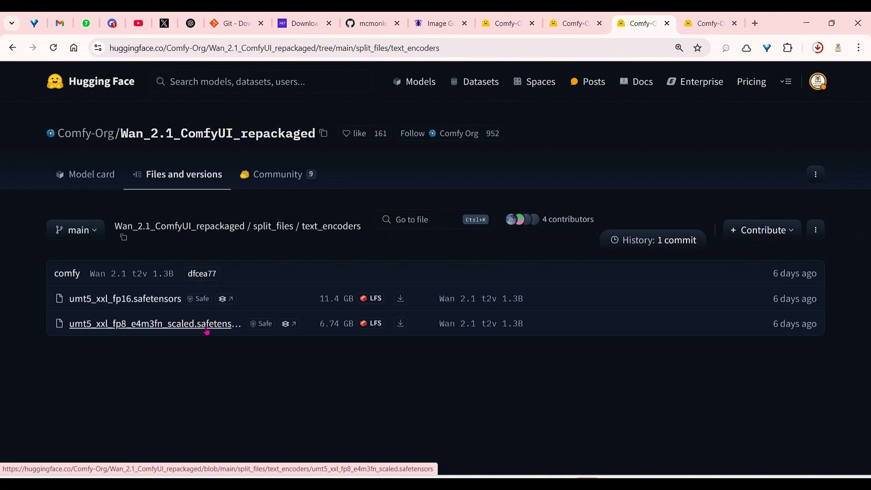
# - Save the fp8 scaled text encoder into clip and wan_2.1_vae into Models\VAE
pyautogui.click(400, 323)
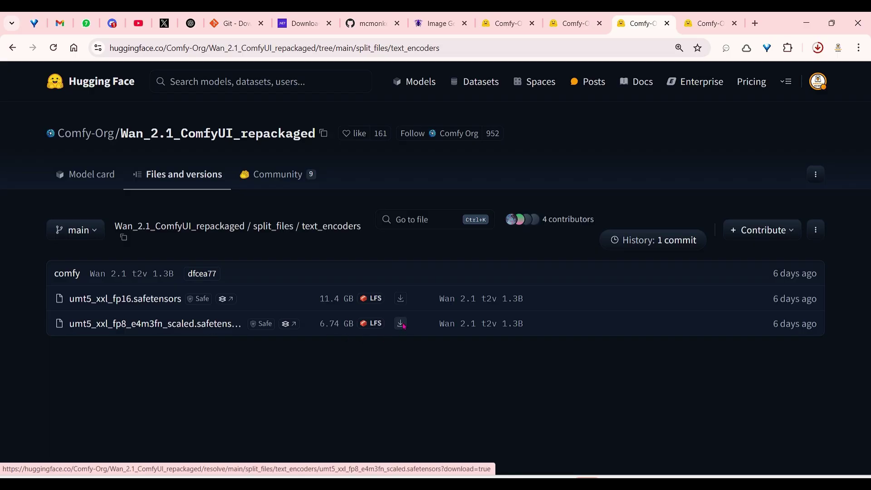
pyautogui.doubleClick(340, 103)
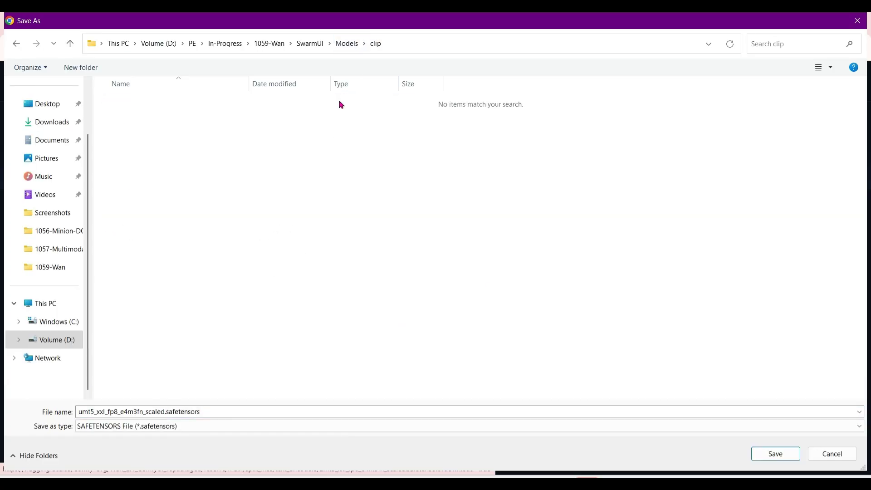
pyautogui.click(771, 453)
pyautogui.hotkey('ctrl', 'Tab')
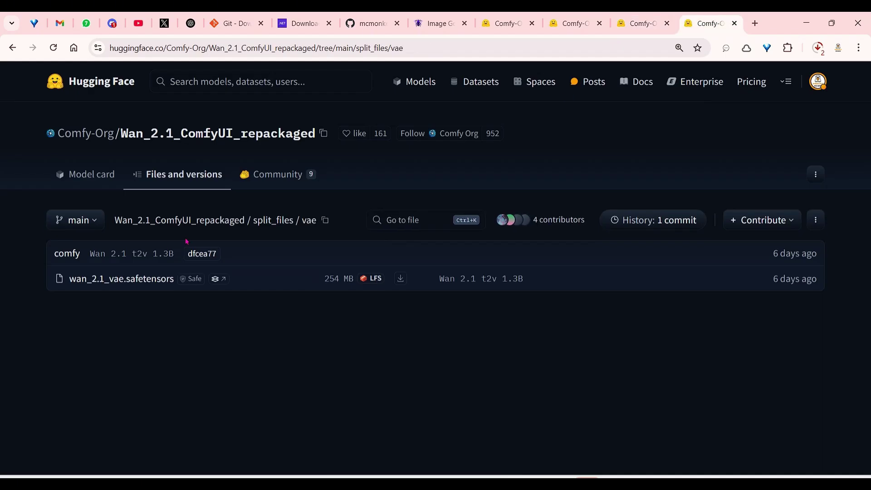
pyautogui.click(401, 279)
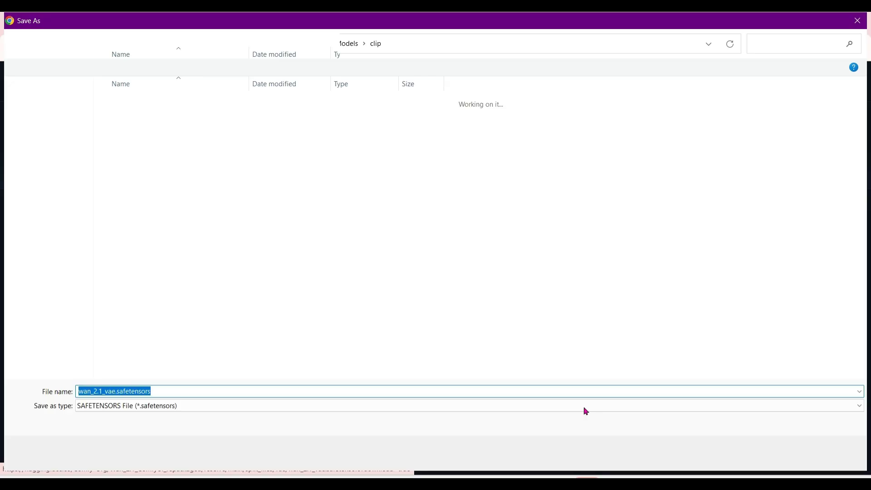
pyautogui.click(351, 43)
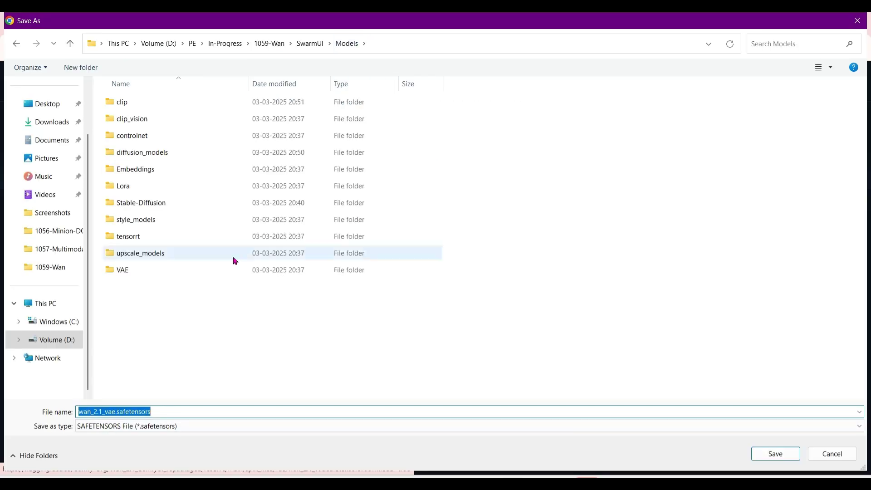
pyautogui.doubleClick(233, 269)
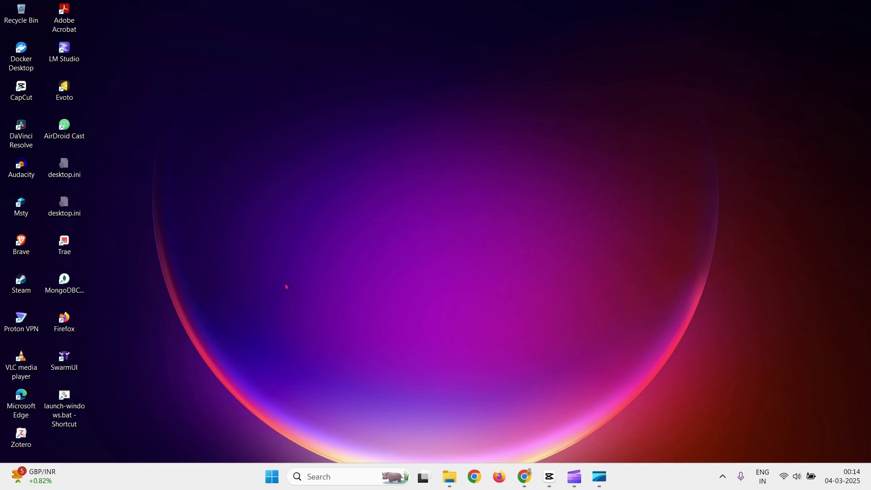
# - Launch SwarmUI from the launch-windows.bat desktop shortcut
pyautogui.doubleClick(71, 416)
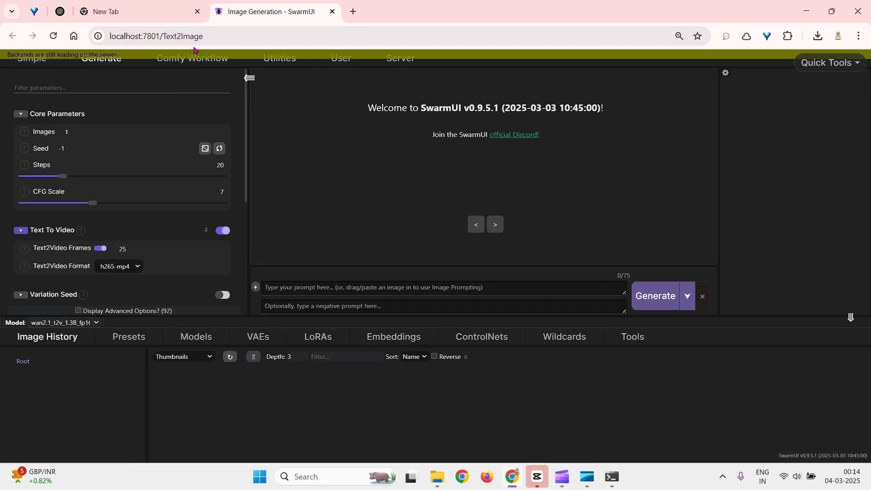
# - Review the installed Models and VAEs lists, confirming wan_2.1_vae is present
pyautogui.click(103, 61)
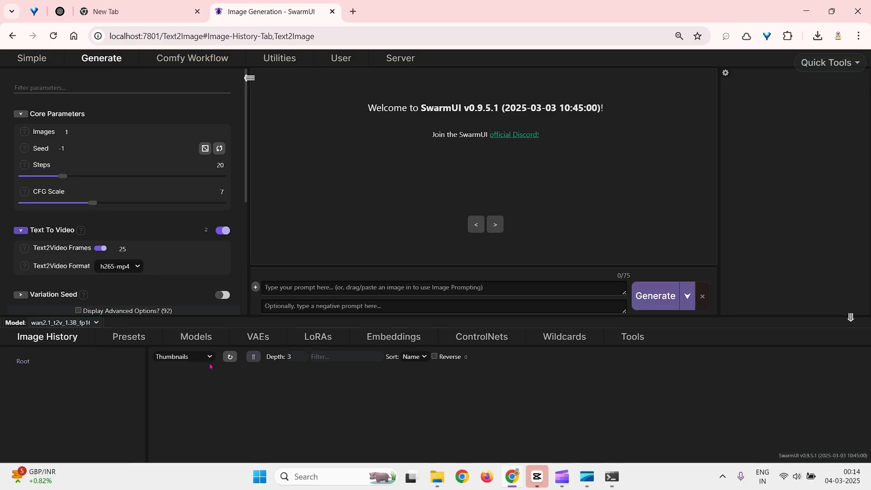
pyautogui.click(196, 340)
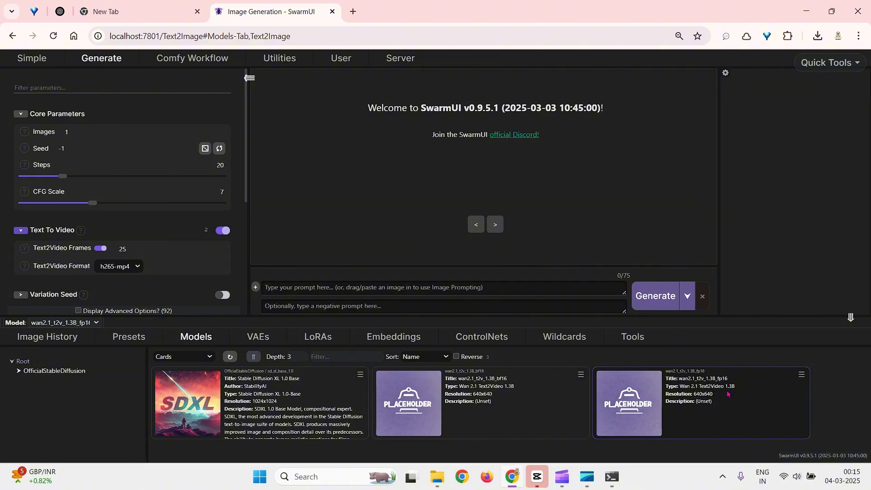
pyautogui.click(251, 342)
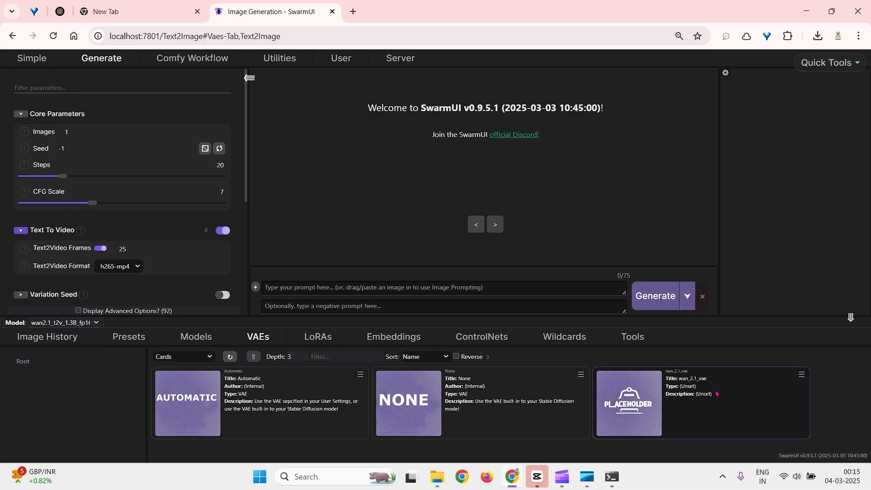
# - Select wan2.1_t2v_1.3B_fp16 as the model and set Text2Video format to h265-mp4
pyautogui.click(81, 323)
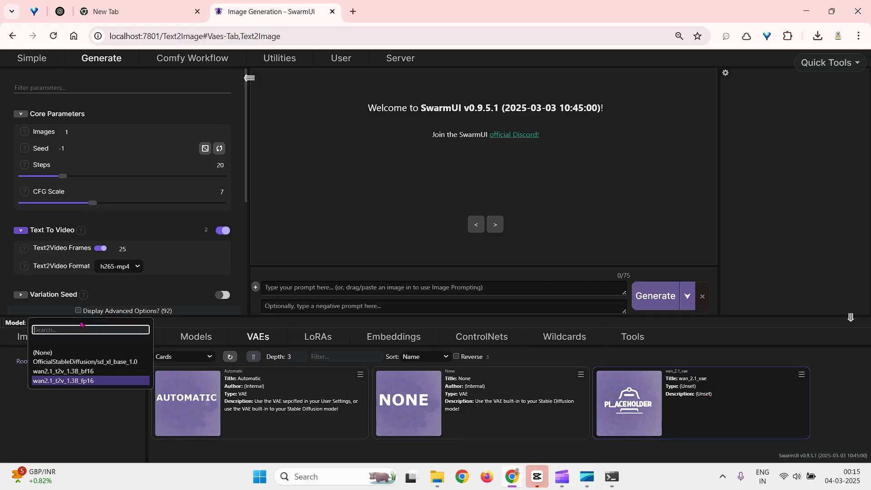
pyautogui.click(95, 382)
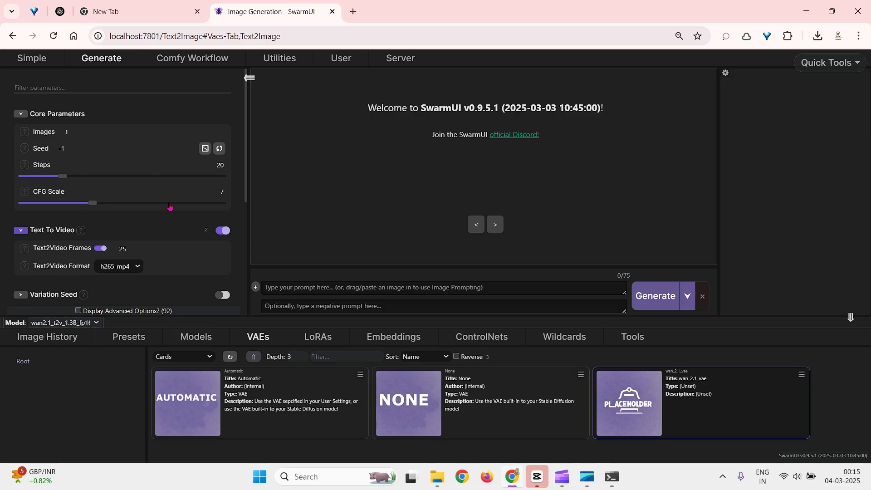
pyautogui.scroll(-2, 171, 177)
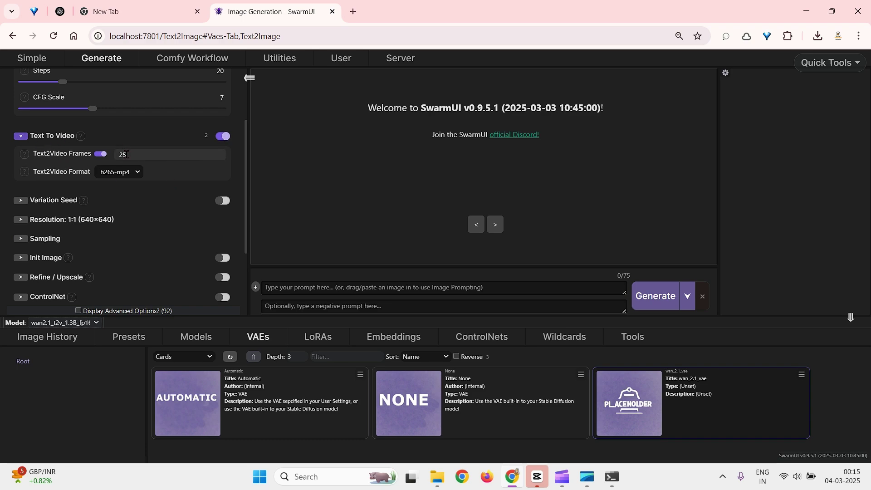
pyautogui.click(124, 173)
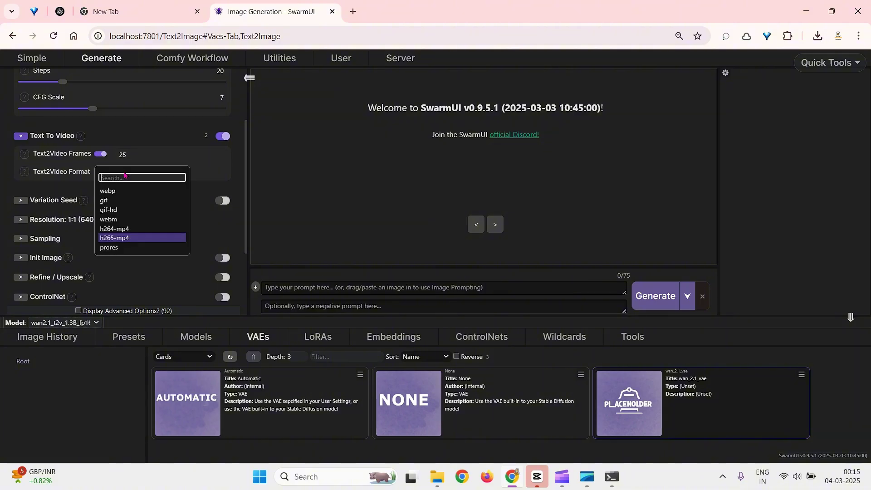
pyautogui.click(138, 241)
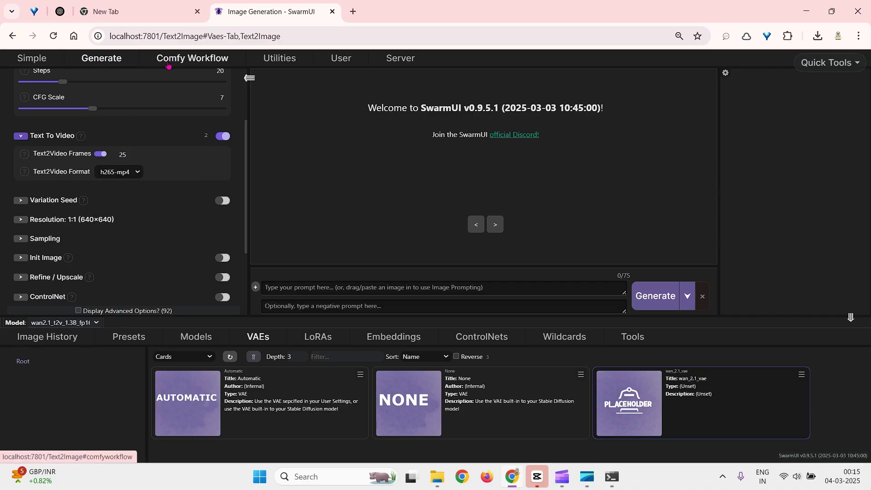
# - Load text_to_video_wan.json from Downloads into the Comfy Workflow canvas
pyautogui.click(184, 61)
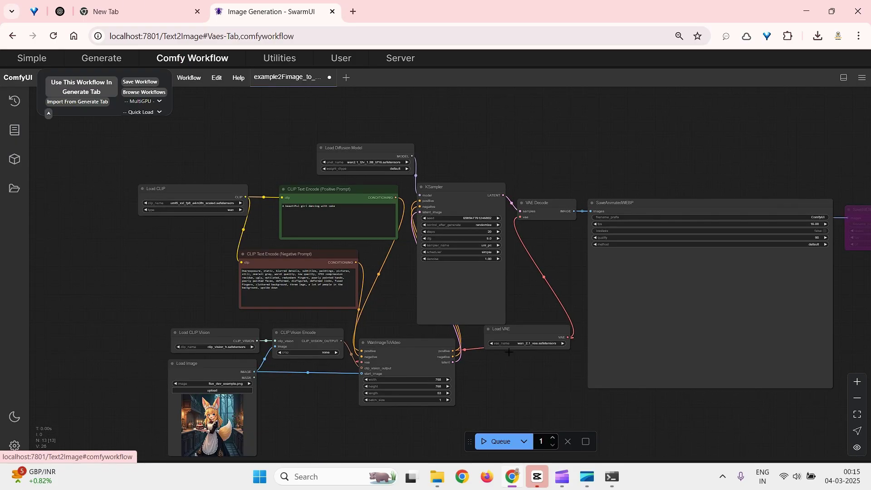
pyautogui.click(438, 476)
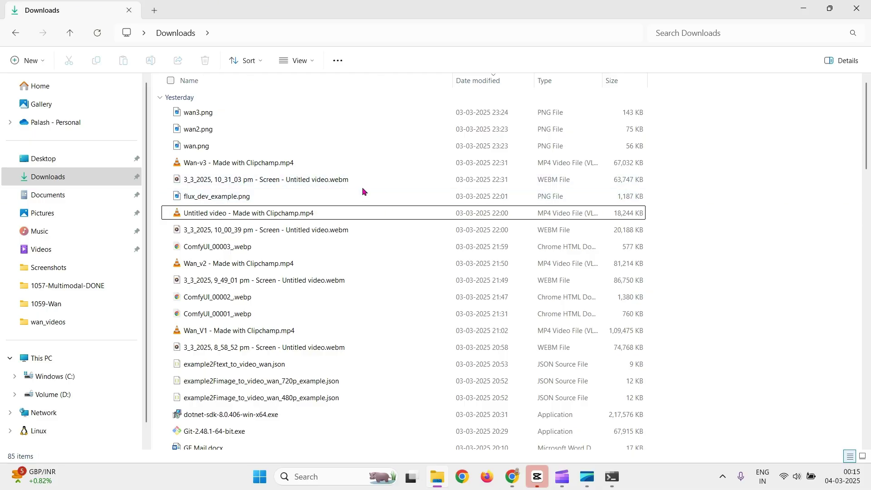
pyautogui.click(295, 363)
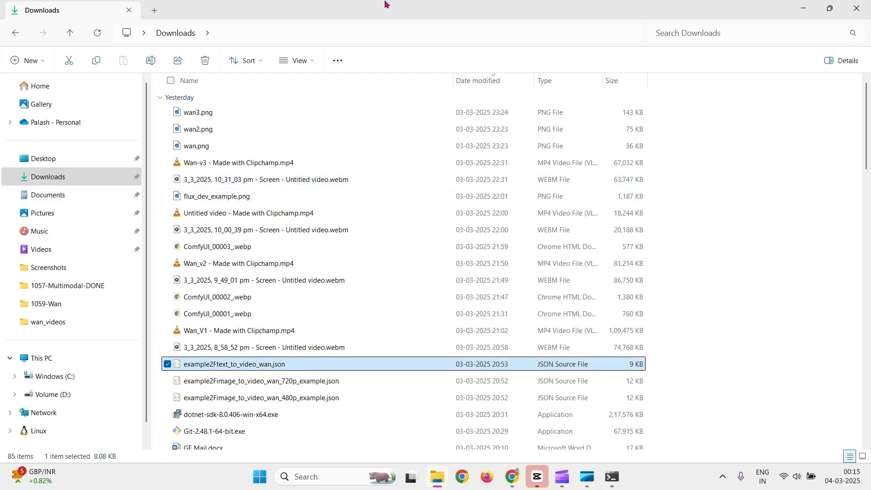
pyautogui.moveTo(386, 4); pyautogui.dragTo(600, 53)
pyautogui.scroll(-6, 735, 200)
pyautogui.scroll(3, 735, 217)
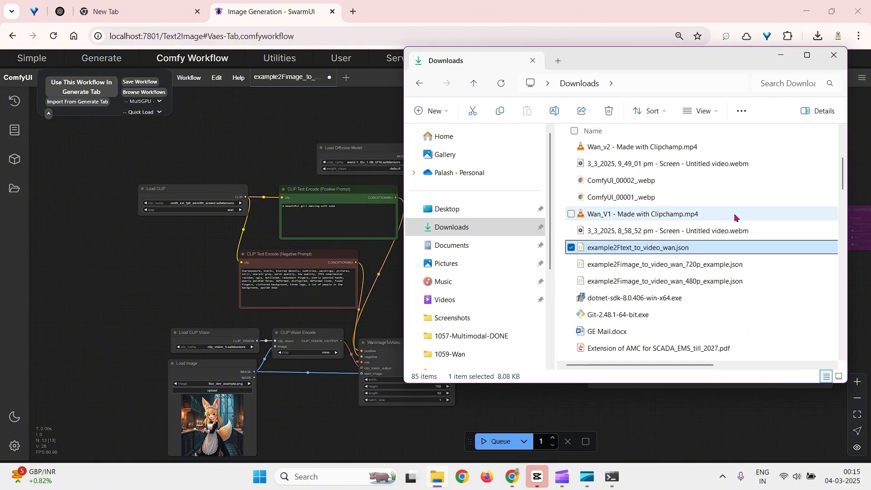
pyautogui.moveTo(705, 247); pyautogui.dragTo(183, 291)
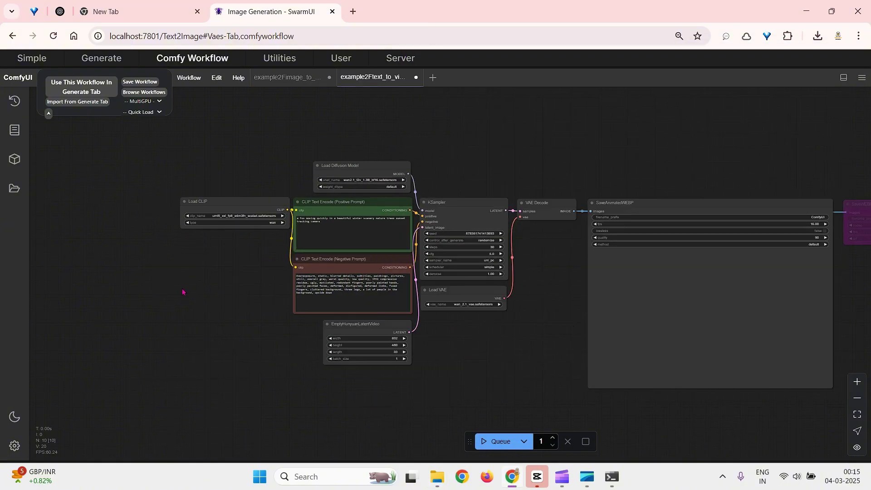
# - Review the workflow's positive and negative prompt texts, then pan across the node graph
pyautogui.scroll(5, 182, 292)
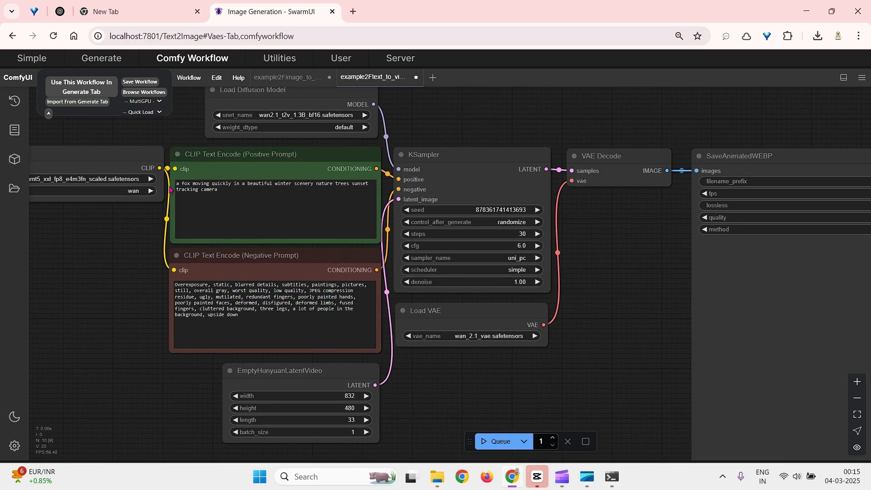
pyautogui.click(234, 193)
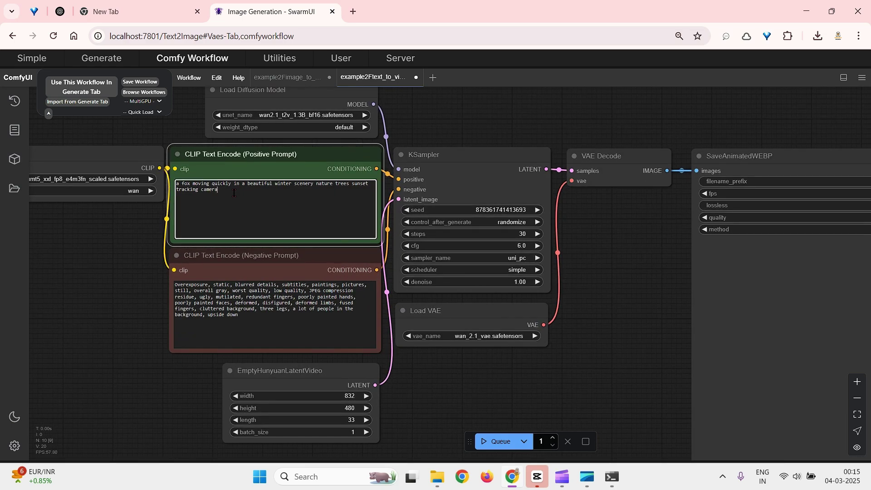
pyautogui.hotkey('shift', 'Home')
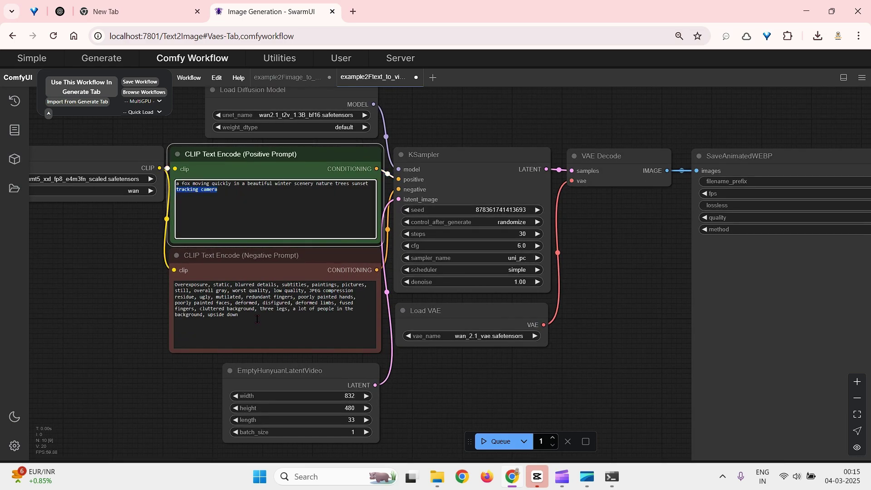
pyautogui.click(257, 319)
pyautogui.hotkey('ctrl', 'a')
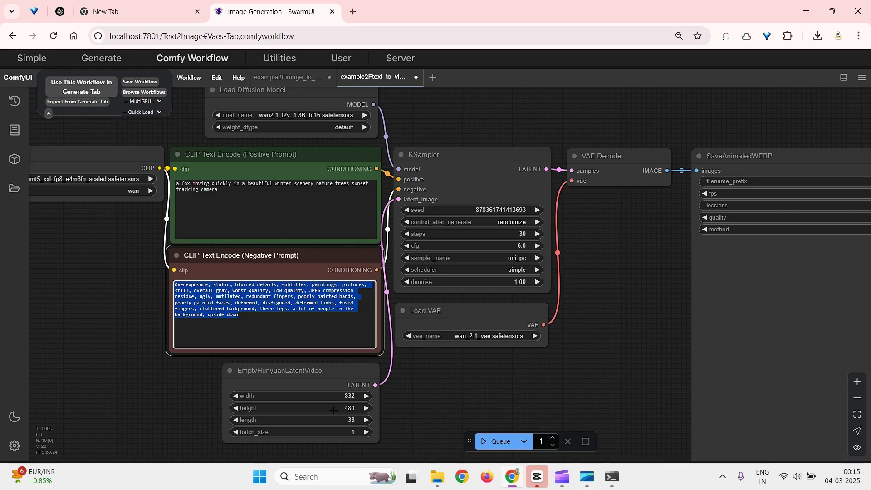
pyautogui.scroll(-1, 333, 409)
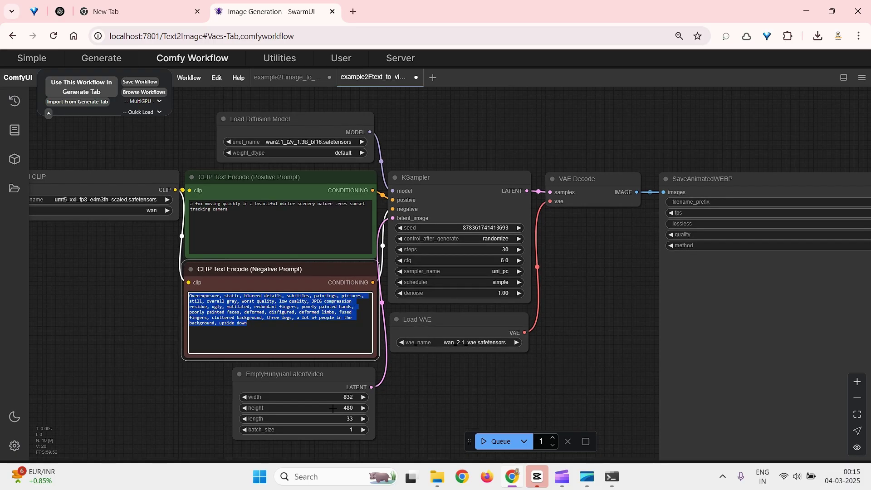
pyautogui.scroll(-3, 361, 378)
pyautogui.click(539, 355)
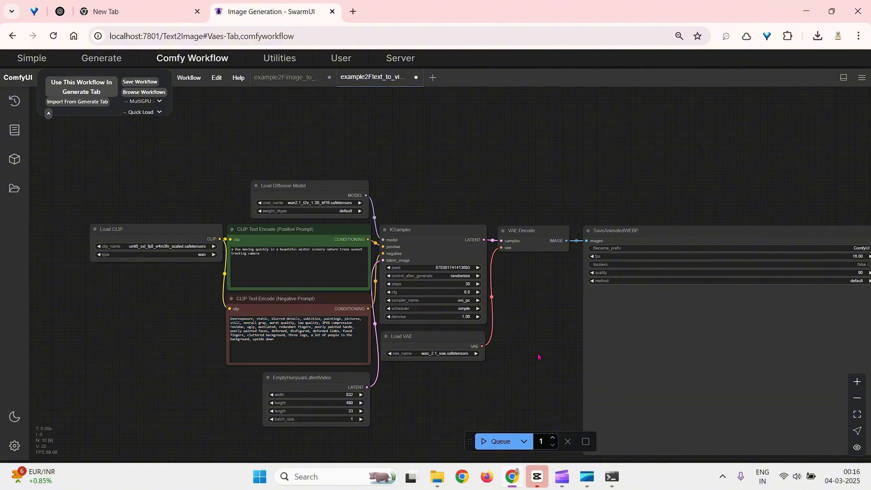
pyautogui.moveTo(538, 345); pyautogui.dragTo(513, 293)
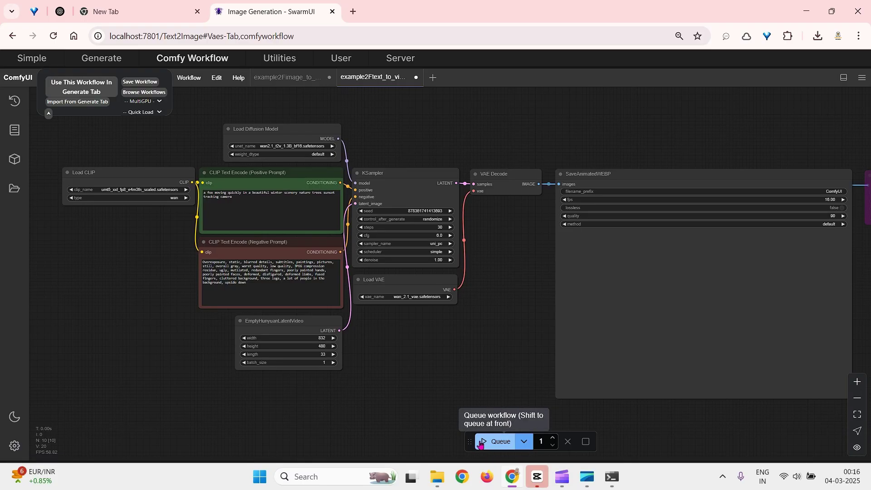
pyautogui.moveTo(509, 352); pyautogui.dragTo(360, 334)
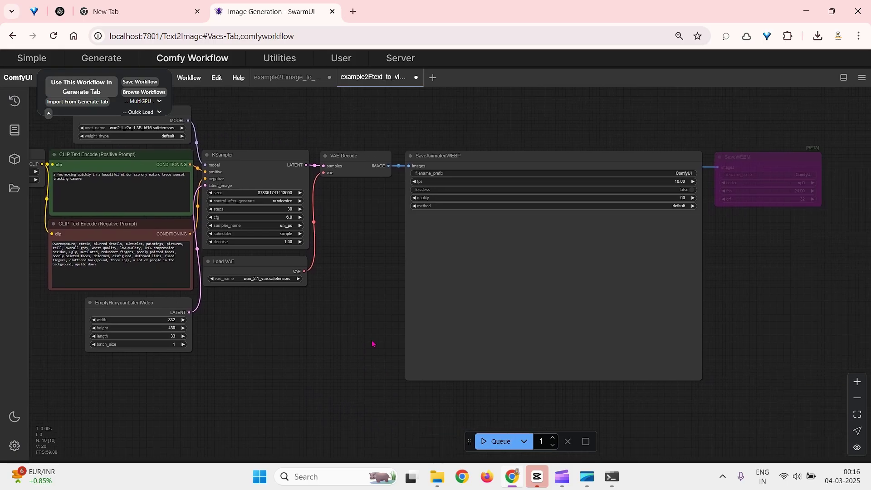
pyautogui.scroll(-3, 373, 346)
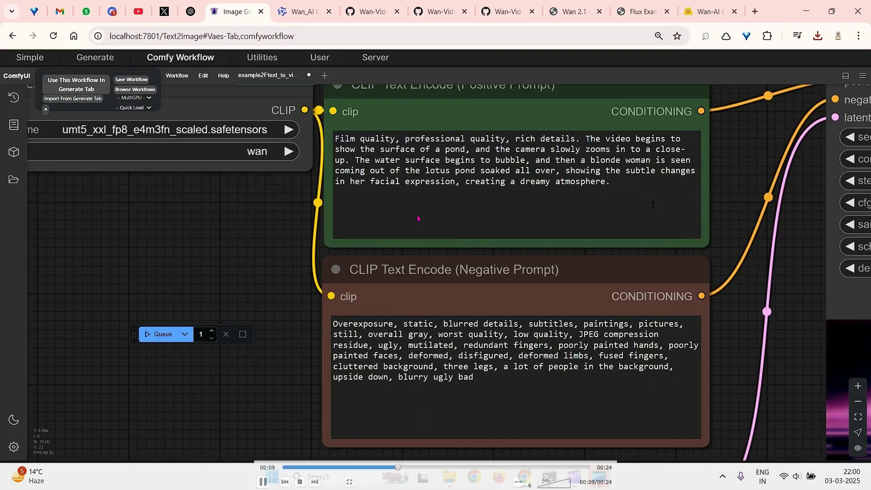
# - Play the demo clips of generated videos at the SaveAnimatedWEBP preview, then exit full screen
pyautogui.moveTo(798, 339); pyautogui.dragTo(644, 302)
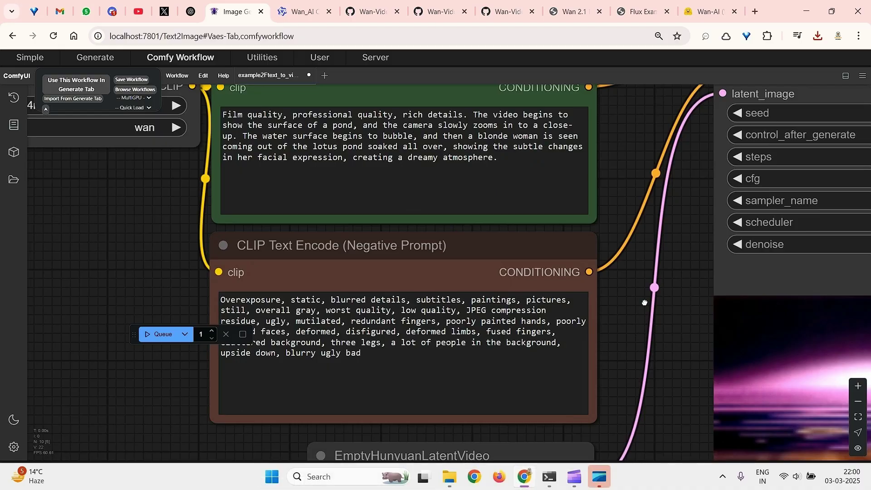
pyautogui.moveTo(644, 302); pyautogui.dragTo(293, 198)
pyautogui.scroll(-4, 595, 227)
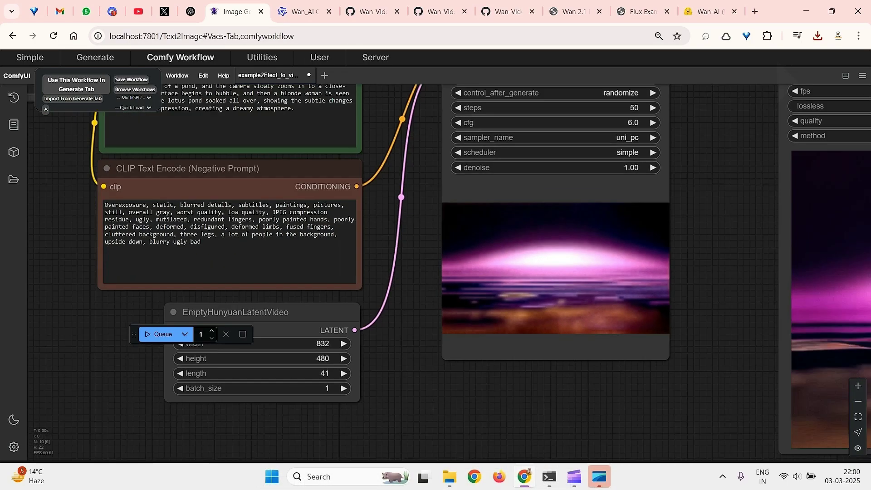
pyautogui.scroll(-5, 707, 200)
pyautogui.moveTo(707, 200); pyautogui.dragTo(455, 238)
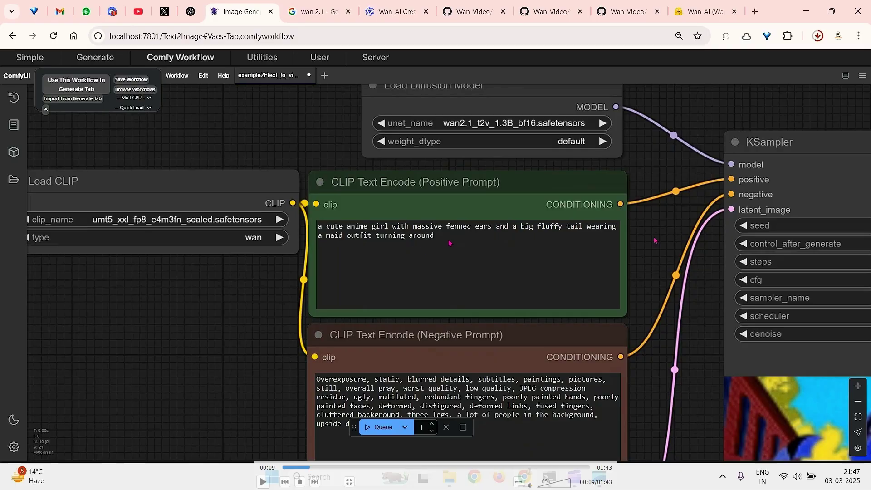
pyautogui.press('space')
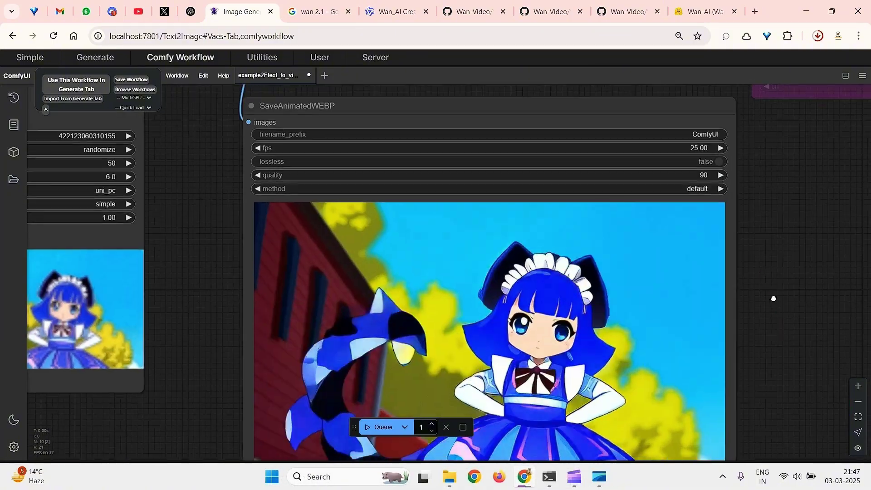
pyautogui.press('space')
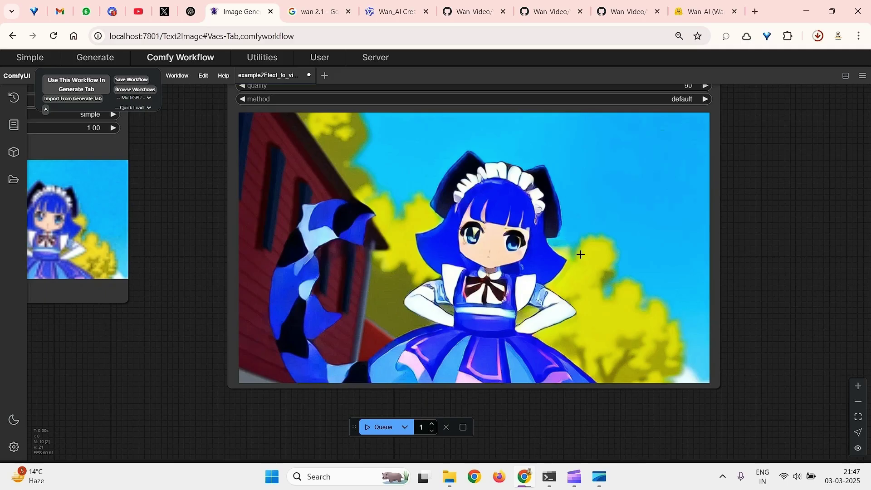
pyautogui.press('Escape')
pyautogui.click(499, 477)
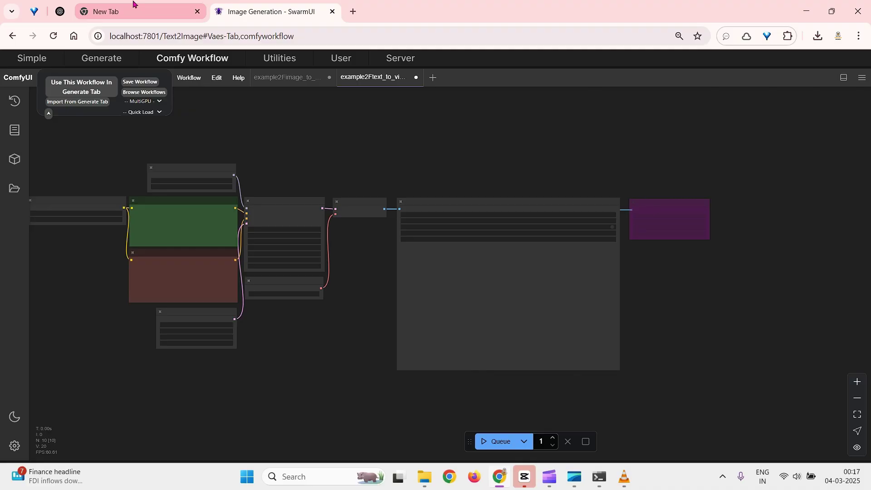
# - In a new tab, highlight the Wan2.1 README's git clone and dependency install commands
pyautogui.click(134, 4)
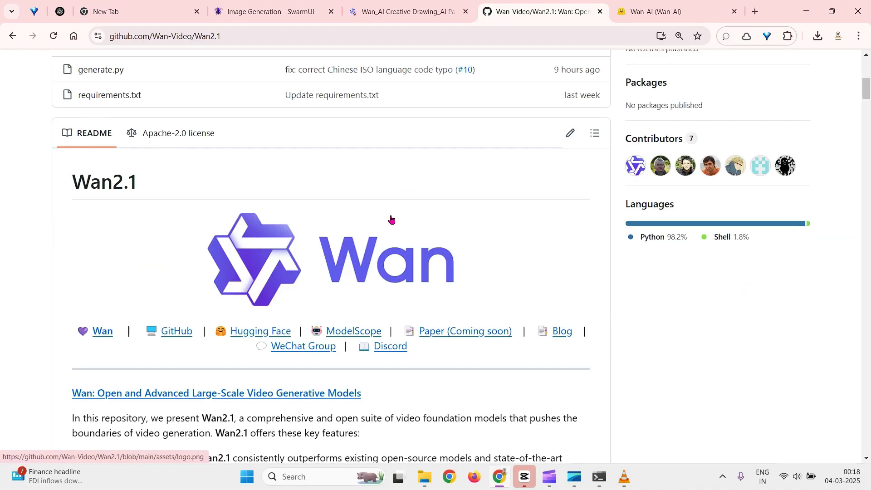
pyautogui.scroll(-20, 390, 220)
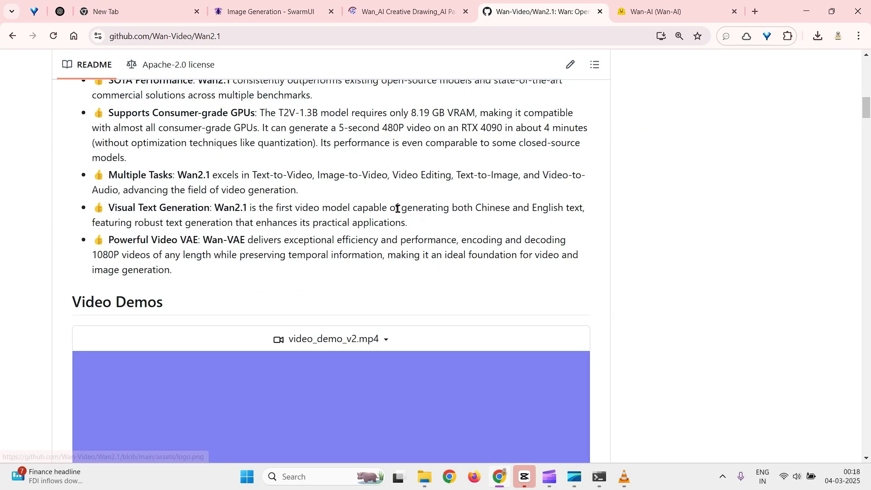
pyautogui.scroll(-6, 555, 219)
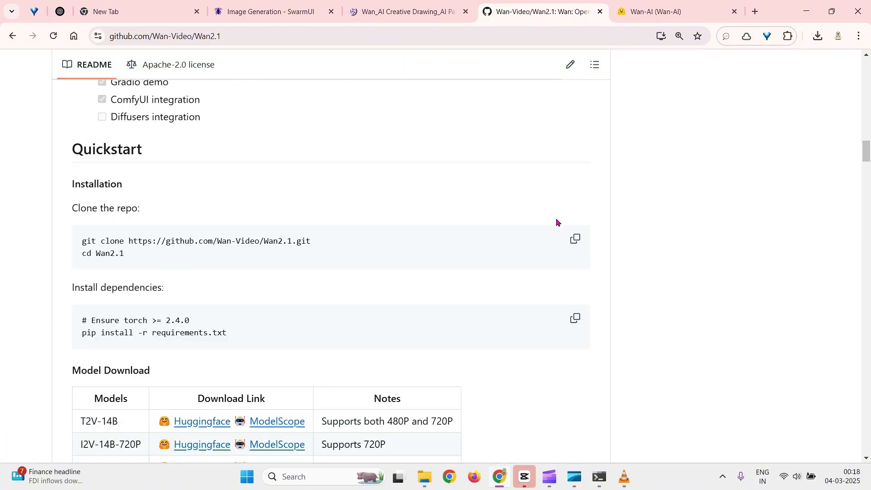
pyautogui.moveTo(317, 241); pyautogui.dragTo(62, 229)
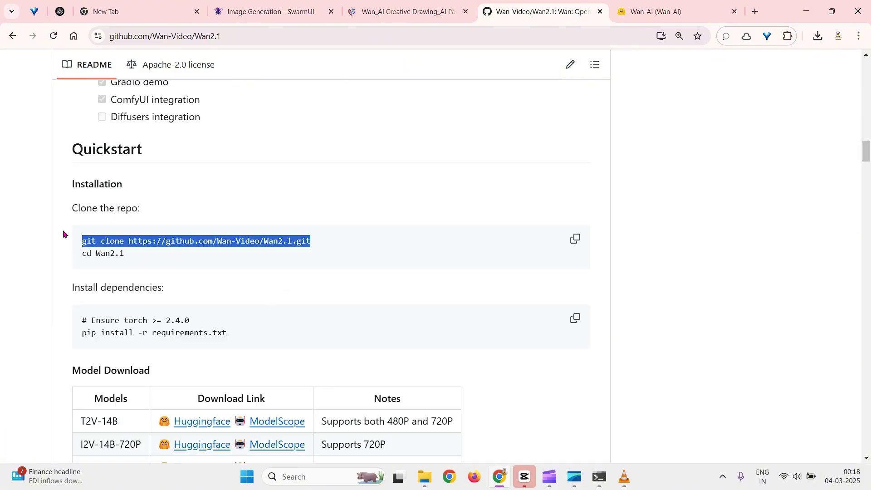
pyautogui.click(375, 254)
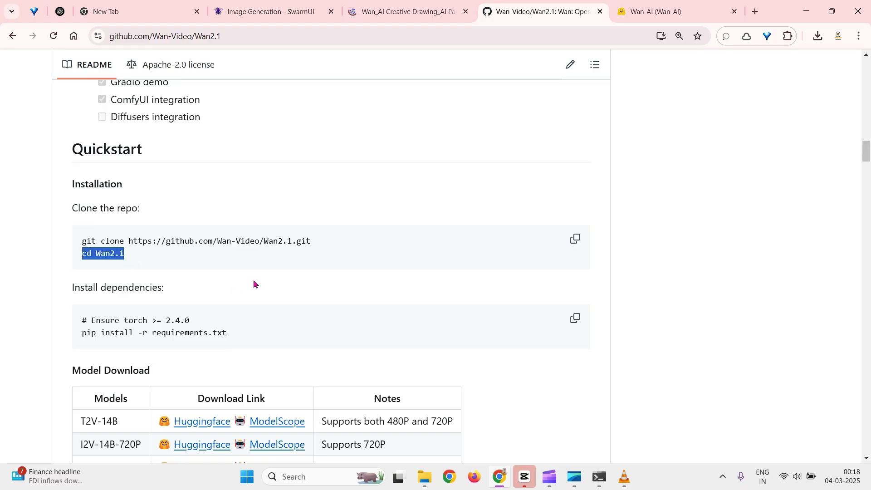
pyautogui.moveTo(238, 334); pyautogui.dragTo(86, 311)
# - Highlight the README's model download commands and the python generation command
pyautogui.scroll(-6, 370, 286)
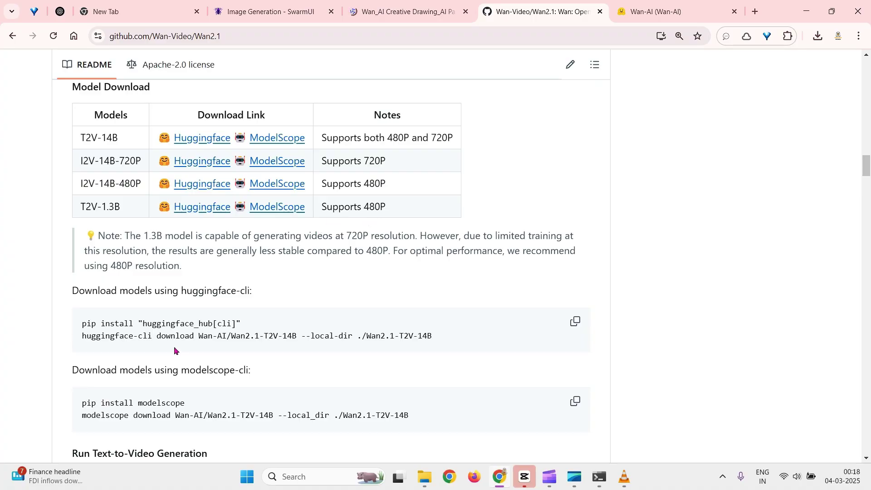
pyautogui.moveTo(437, 337); pyautogui.dragTo(82, 323)
pyautogui.scroll(-8, 300, 253)
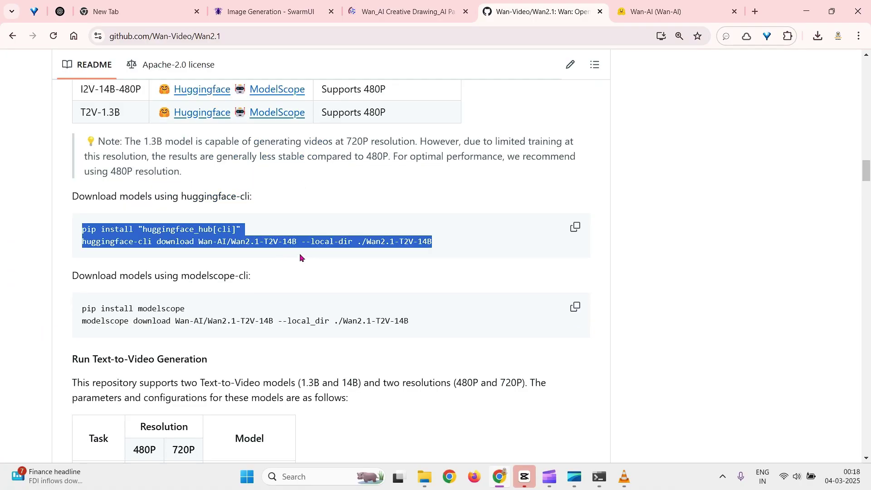
pyautogui.scroll(-2, 374, 236)
pyautogui.scroll(2, 385, 232)
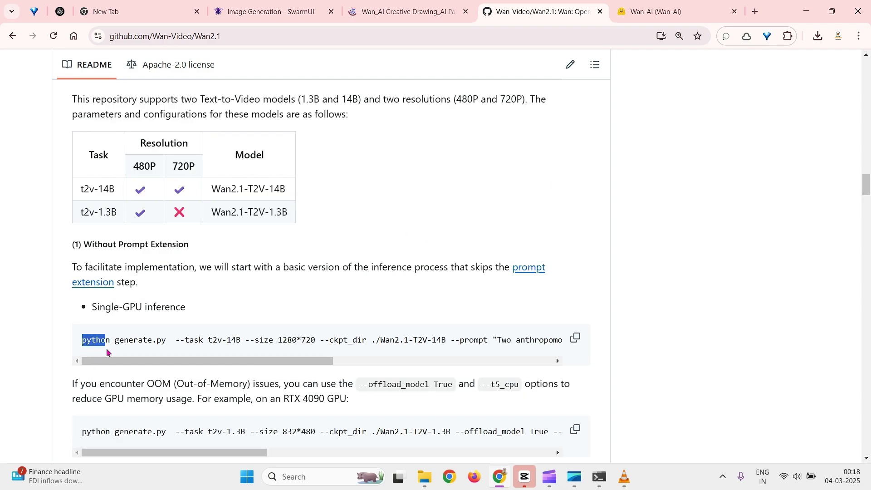
pyautogui.moveTo(106, 352); pyautogui.dragTo(194, 342)
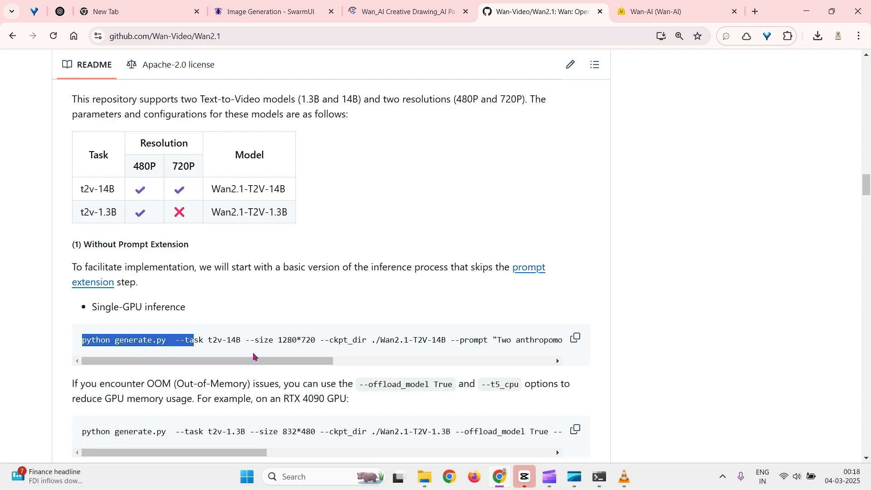
pyautogui.click(234, 340)
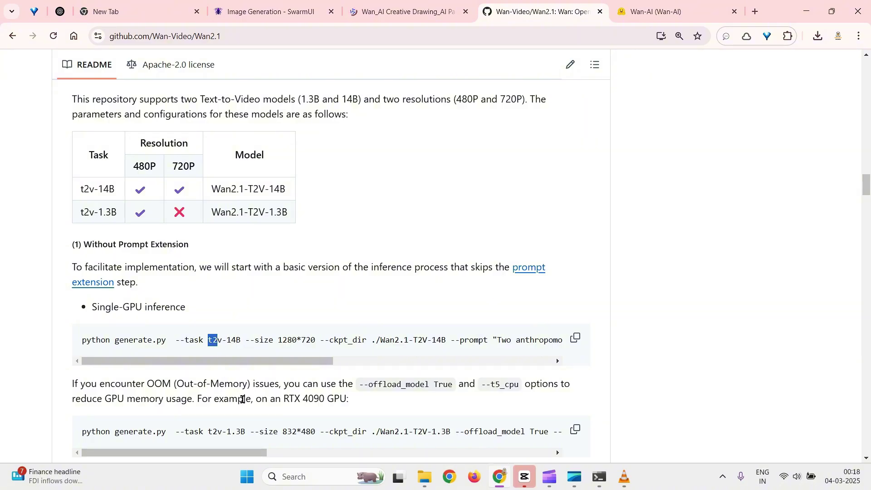
# - Highlight the single-GPU generate.py t2v-14B command's 1280*720 size, checkpoint path and prompt
pyautogui.scroll(-2, 318, 379)
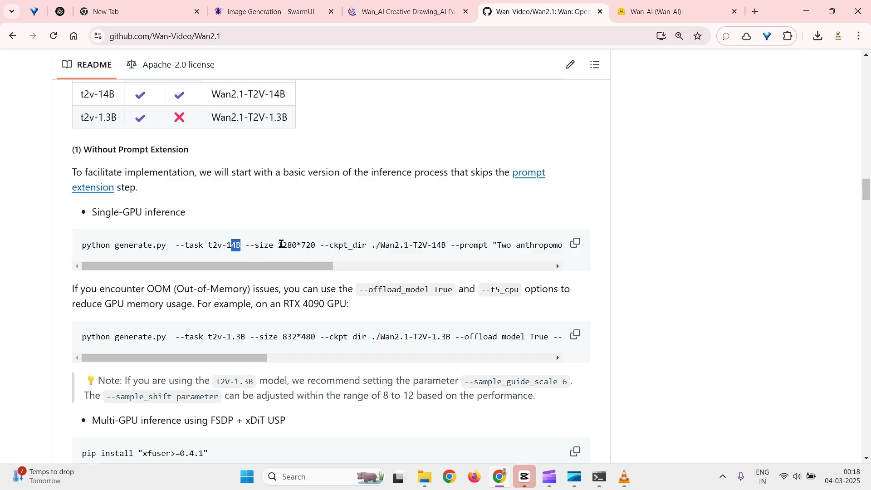
pyautogui.click(358, 243)
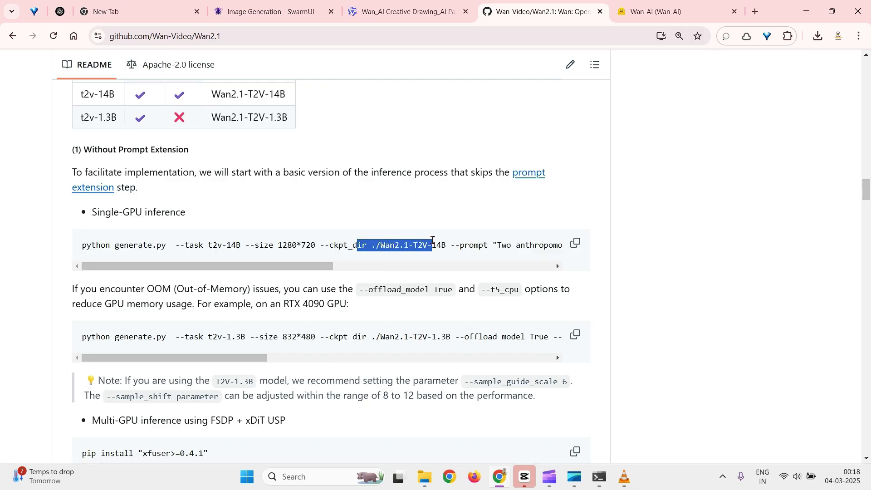
pyautogui.moveTo(329, 267); pyautogui.dragTo(494, 258)
pyautogui.click(328, 245)
pyautogui.click(452, 243)
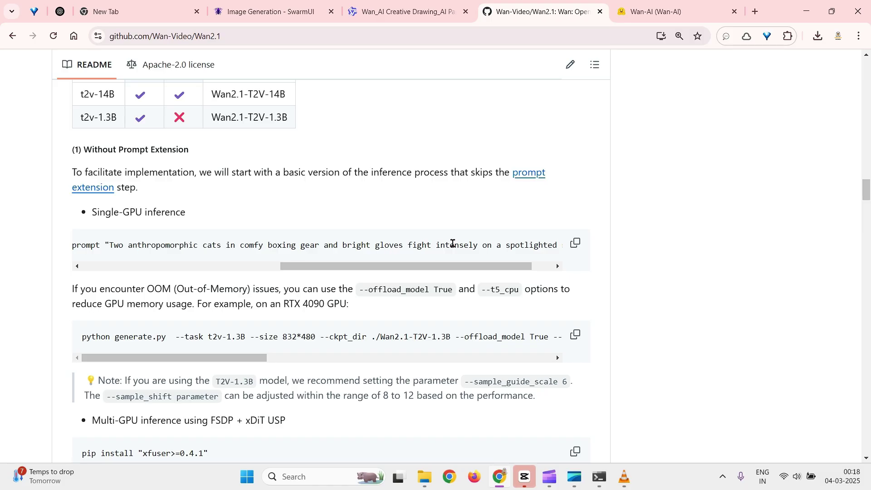
# - Open the two anthropomorphic cats boxing .mp4 from Downloads' 'Earlier this week' group in VLC
pyautogui.click(424, 476)
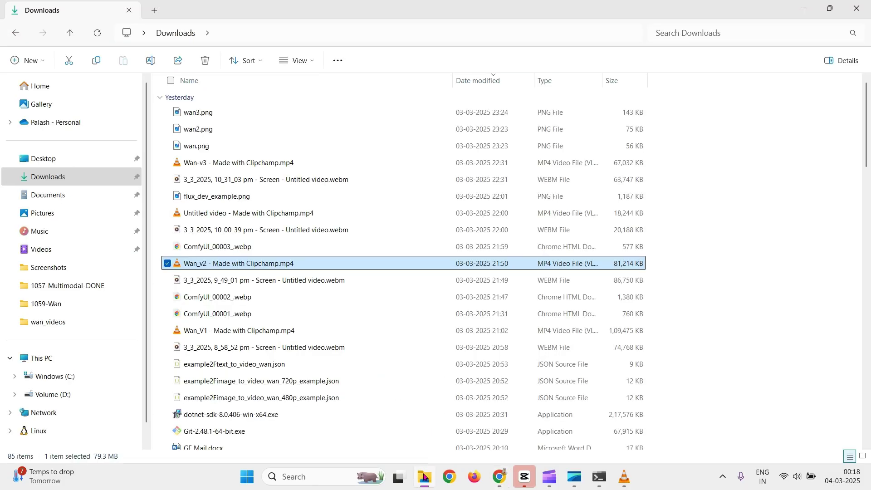
pyautogui.scroll(-3, 755, 259)
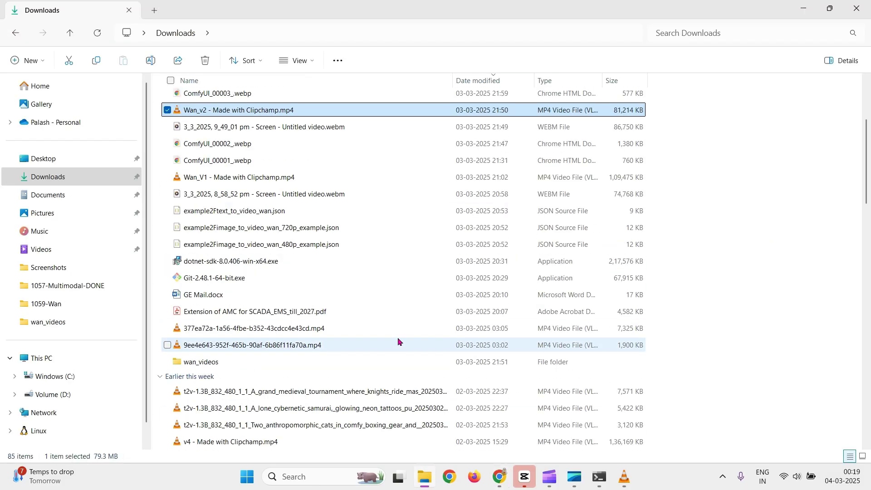
pyautogui.scroll(-2, 397, 337)
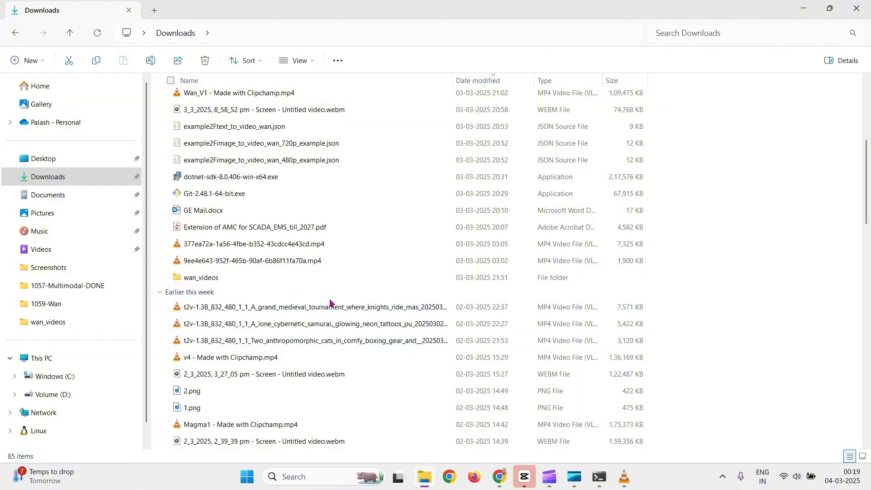
pyautogui.click(354, 338)
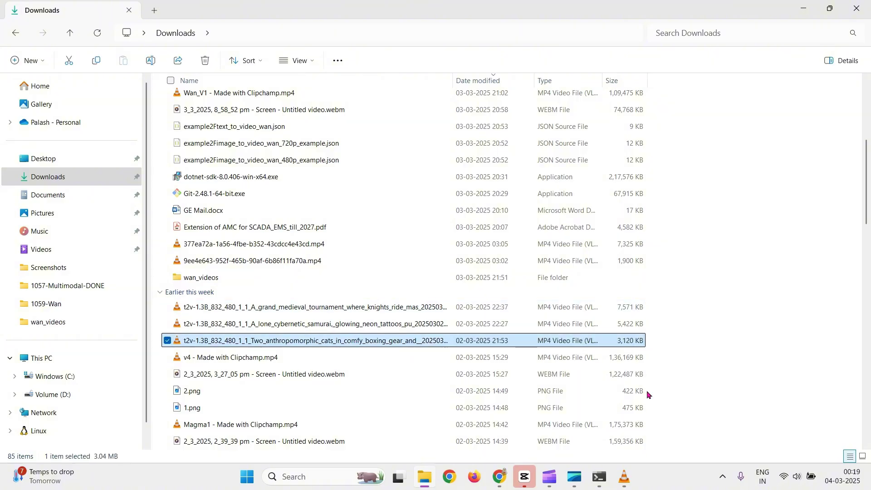
pyautogui.click(625, 476)
# - Watch the cats boxing clip in fullscreen, then return to the Downloads folder
pyautogui.doubleClick(586, 303)
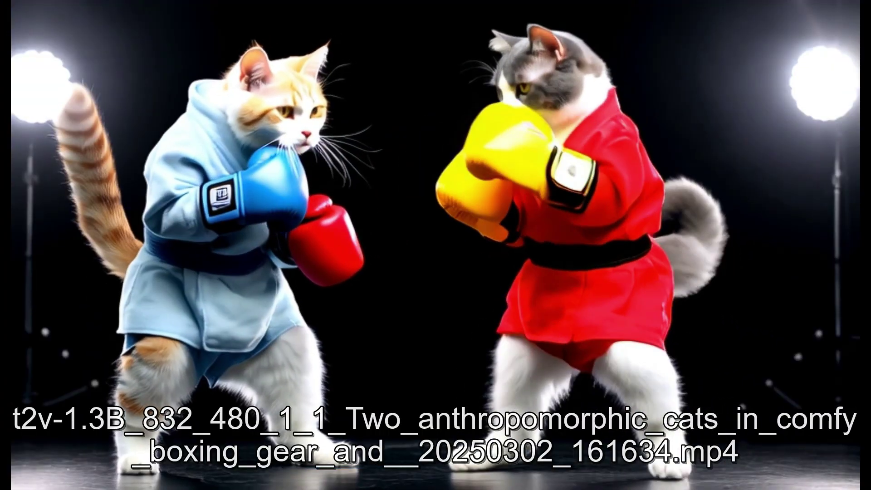
pyautogui.doubleClick(586, 303)
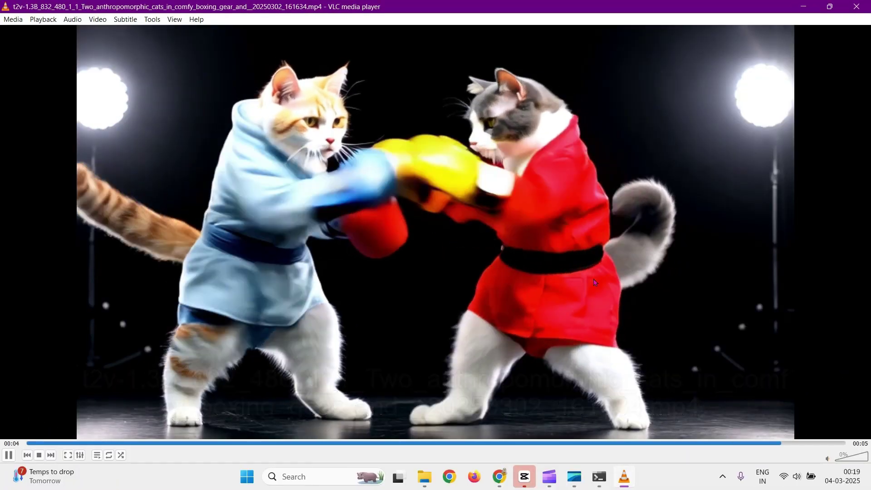
pyautogui.hotkey('alt', 'Tab')
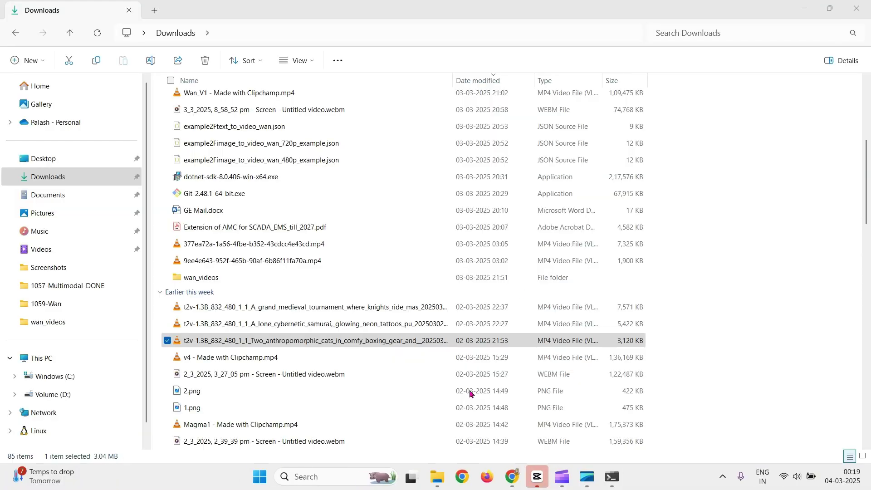
# - Play the cybernetic samurai video fullscreen in VLC and close the player afterward
pyautogui.doubleClick(440, 330)
pyautogui.doubleClick(474, 263)
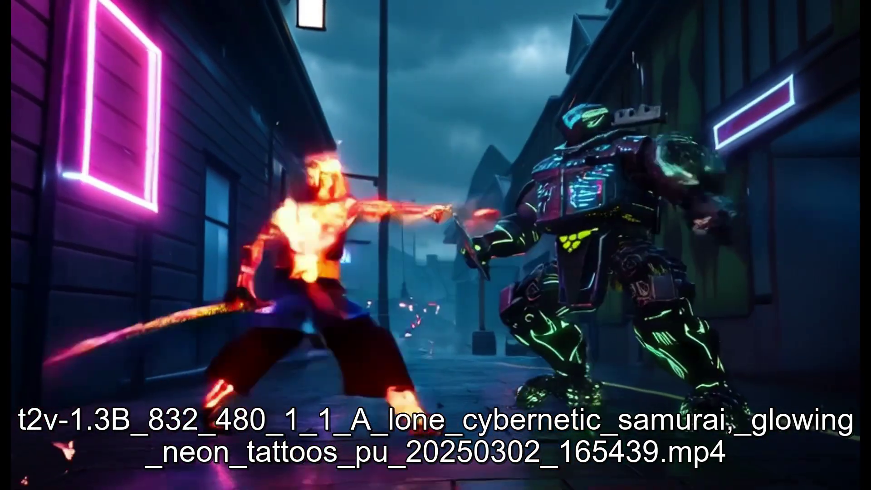
pyautogui.moveTo(483, 265)
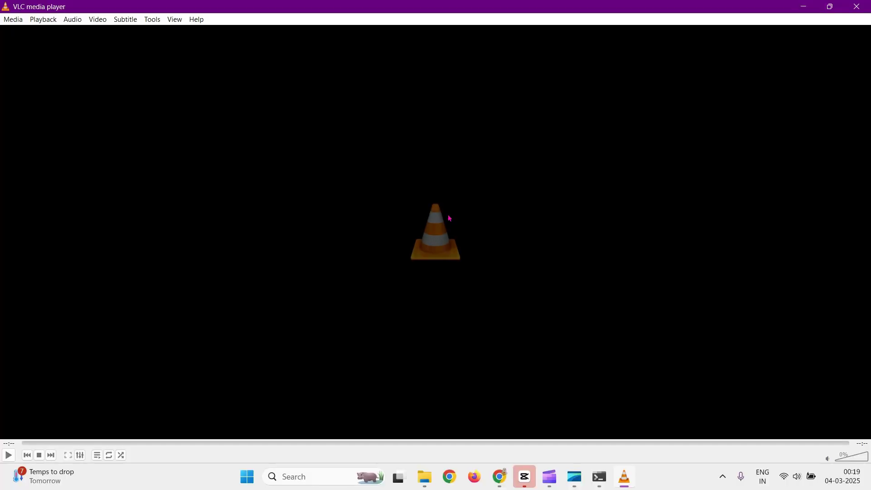
pyautogui.click(856, 6)
# - Play the medieval tournament video fullscreen, exit fullscreen with Escape, and close VLC
pyautogui.doubleClick(351, 305)
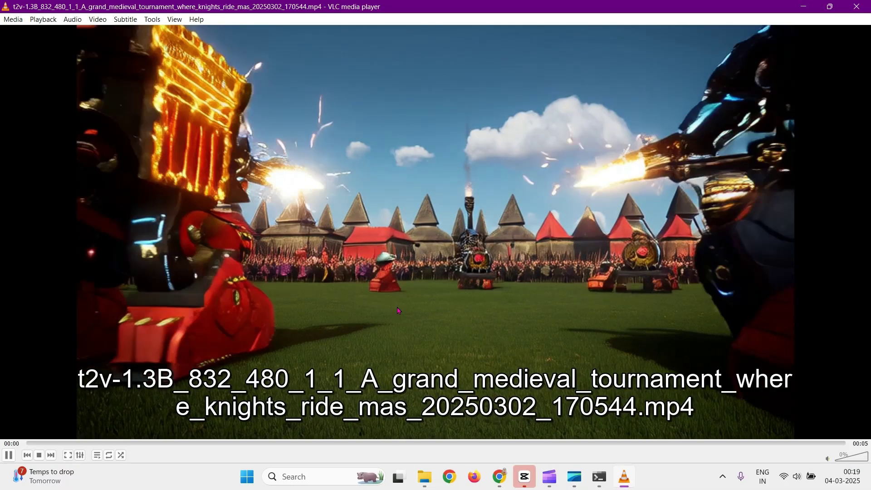
pyautogui.doubleClick(399, 306)
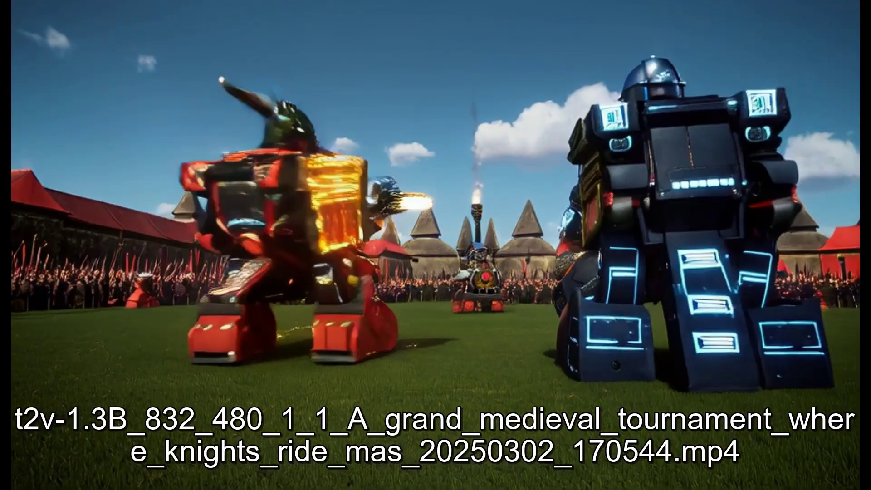
pyautogui.press('Escape')
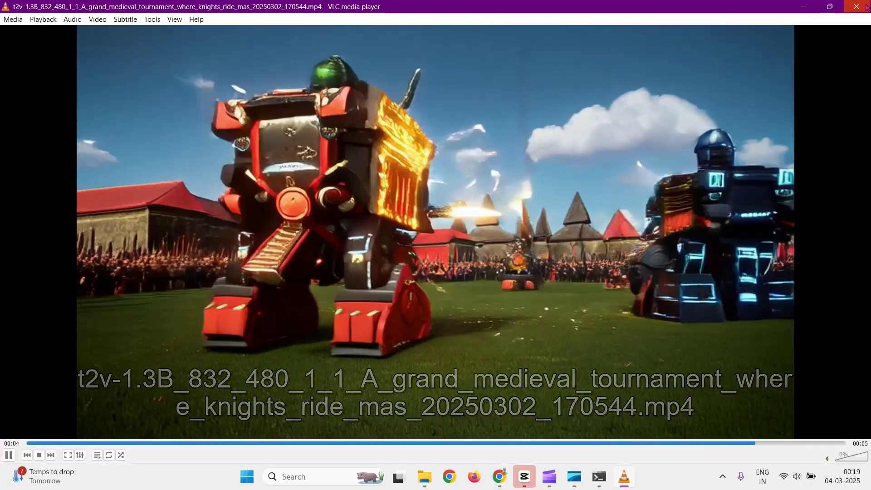
pyautogui.click(867, 7)
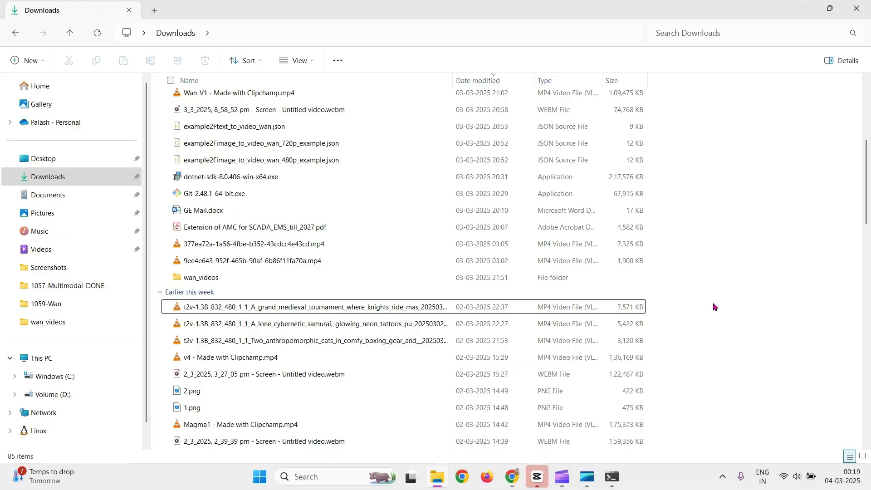
# - Switch from the Wan2.1 README to the wanxai.com tab and scroll down to Product Features
pyautogui.hotkey('alt', 'Tab')
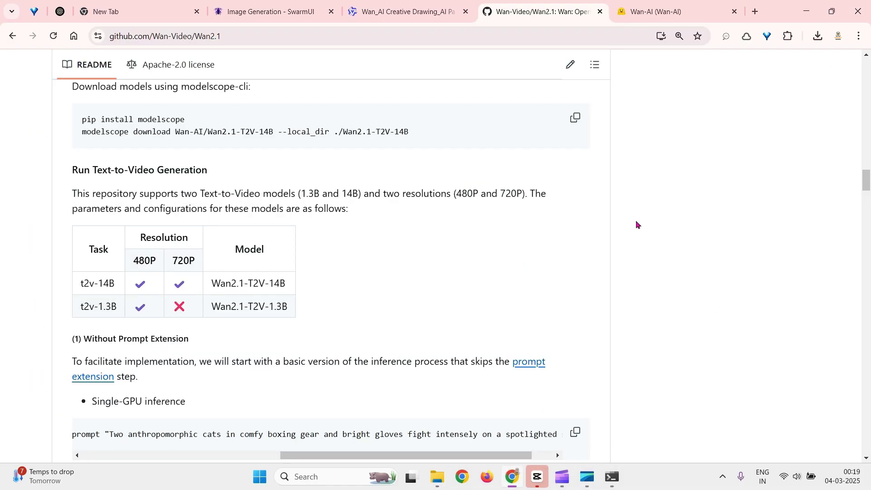
pyautogui.scroll(20, 701, 200)
pyautogui.hotkey('ctrl', 'pageup')
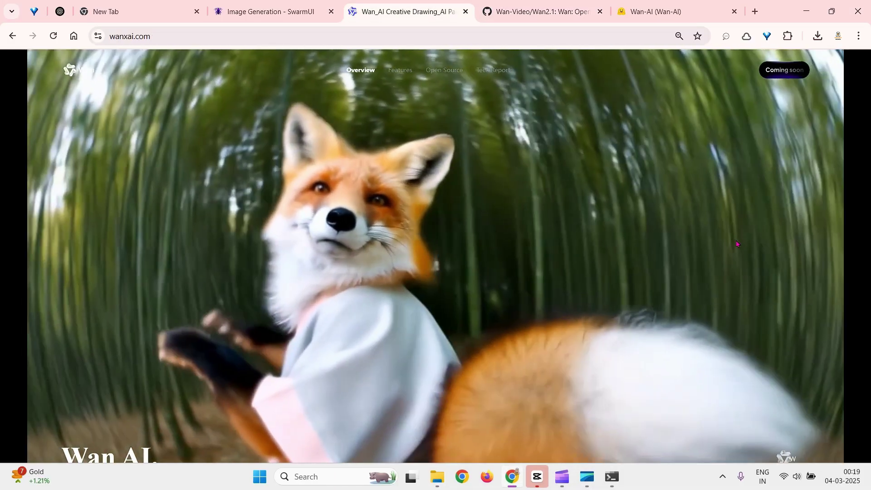
pyautogui.scroll(-5, 730, 243)
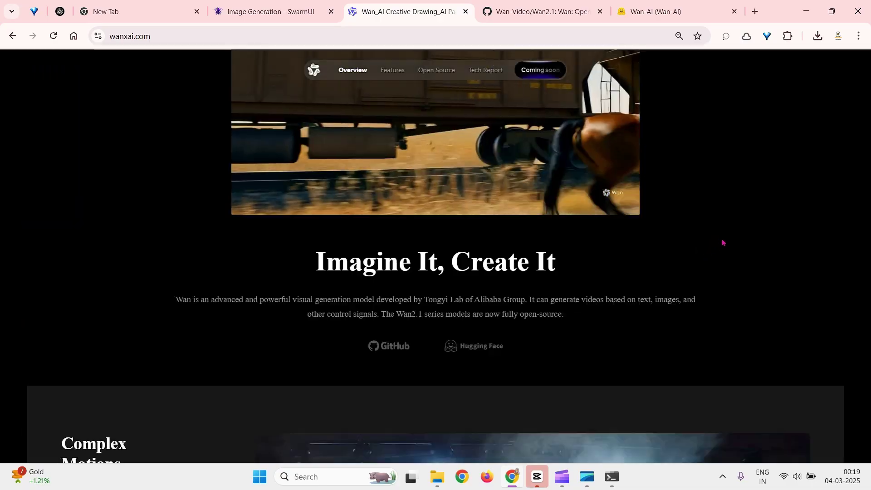
pyautogui.scroll(-6, 723, 243)
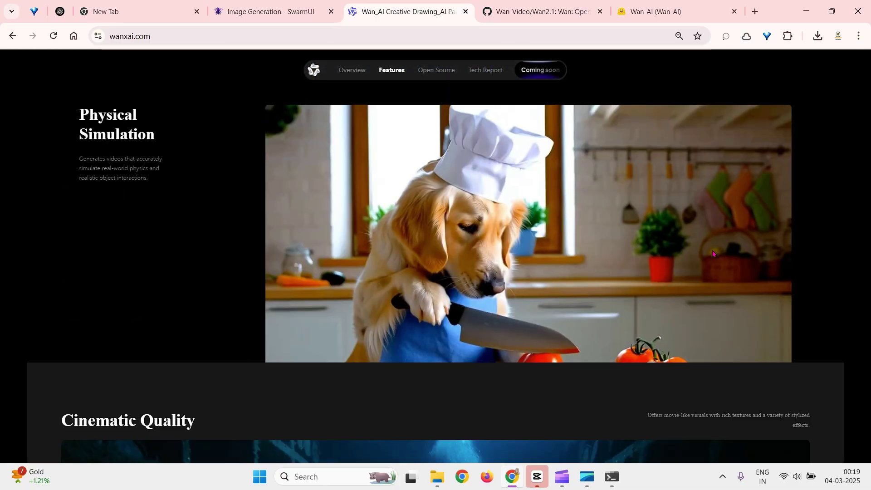
pyautogui.scroll(-10, 712, 253)
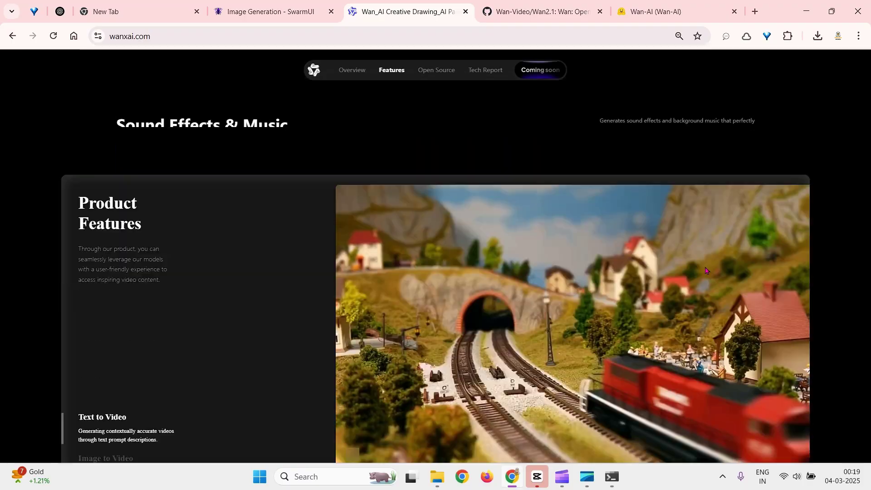